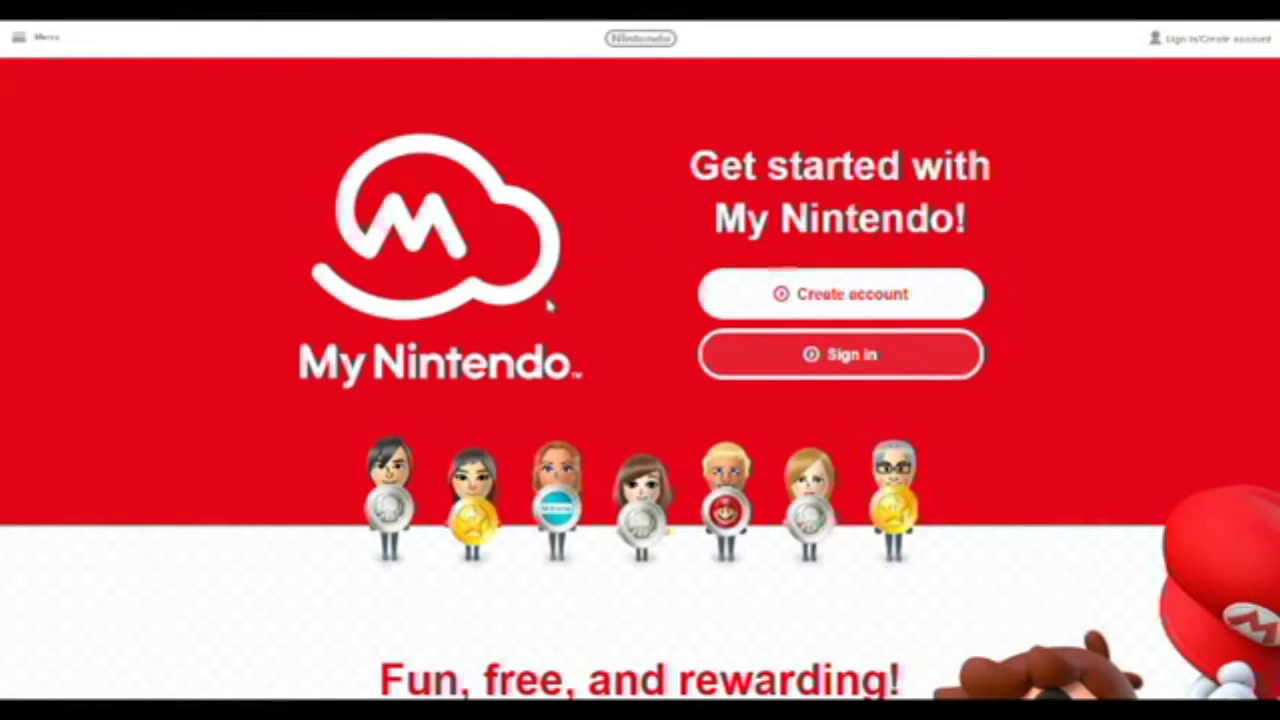
Go to the Nintendo Account sign-in page and open the Create a Nintendo Account form.
{"action": "left_click", "coordinate": [745, 298]}
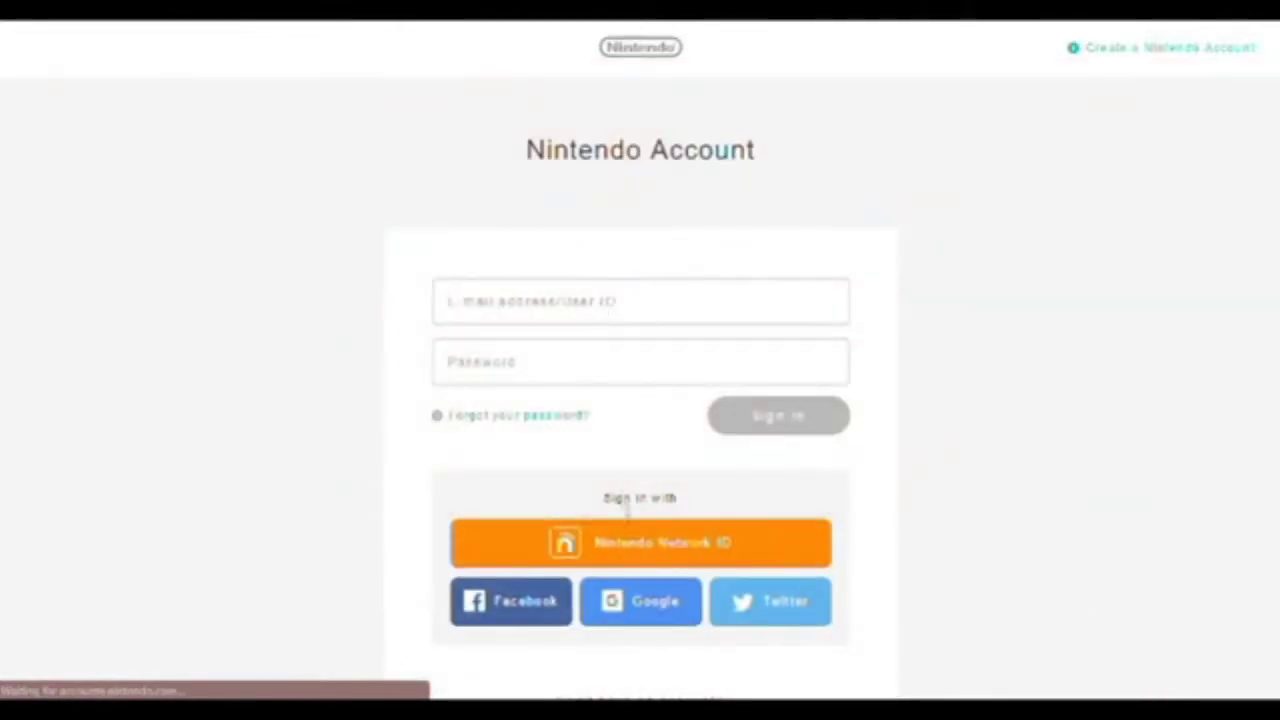
{"action": "scroll", "coordinate": [630, 500], "scroll_direction": "down", "scroll_amount": 3}
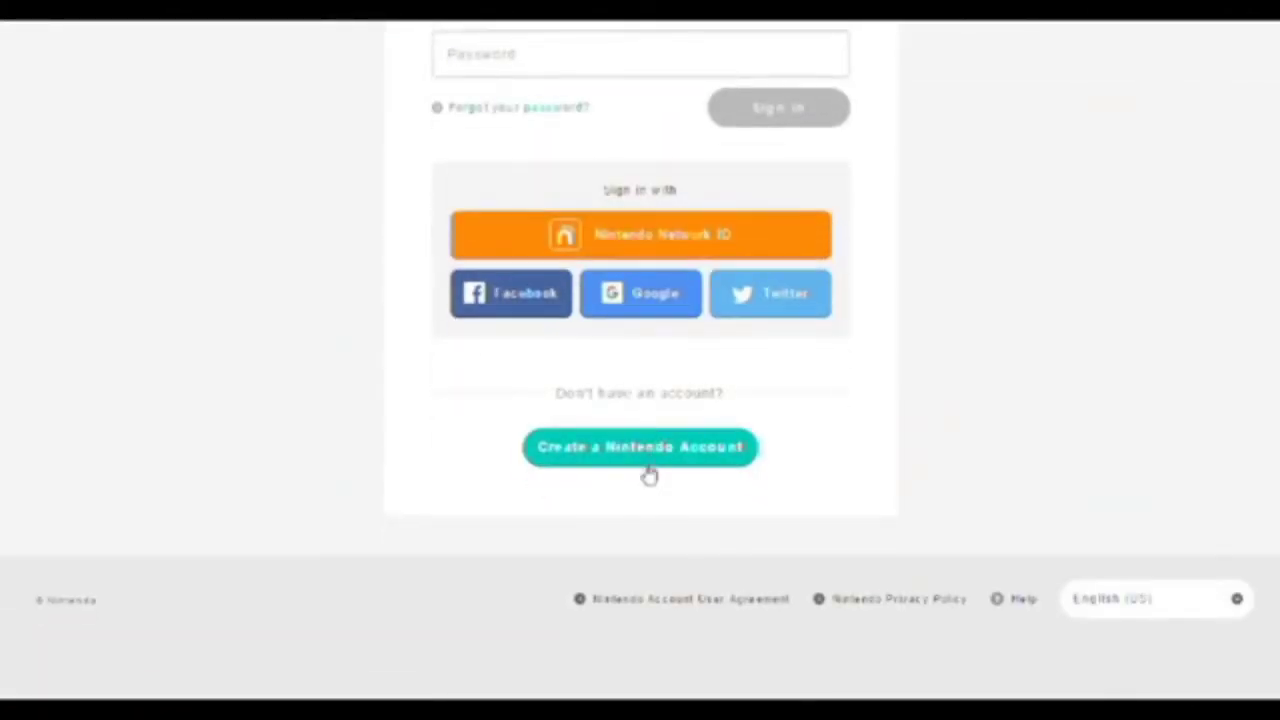
{"action": "left_click", "coordinate": [620, 452]}
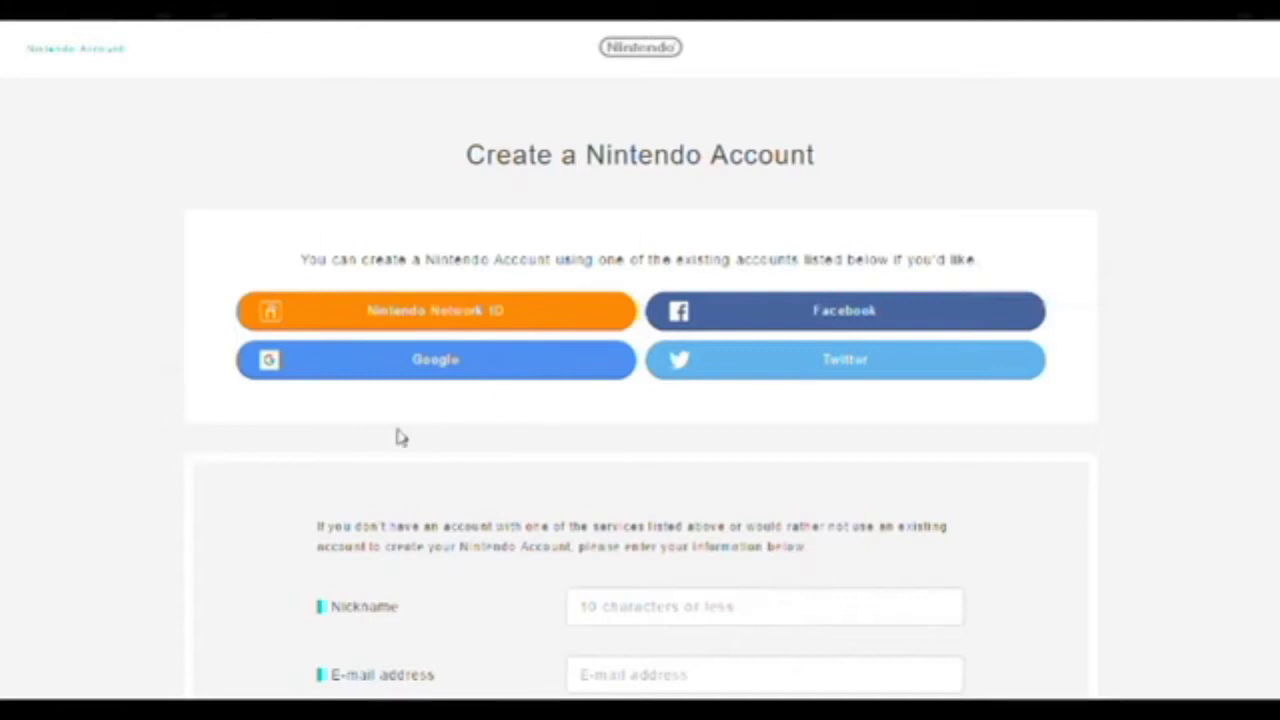
Fill in the nickname and the account e-mail address on the sign-up form.
{"action": "scroll", "coordinate": [337, 477], "scroll_direction": "down", "scroll_amount": 2}
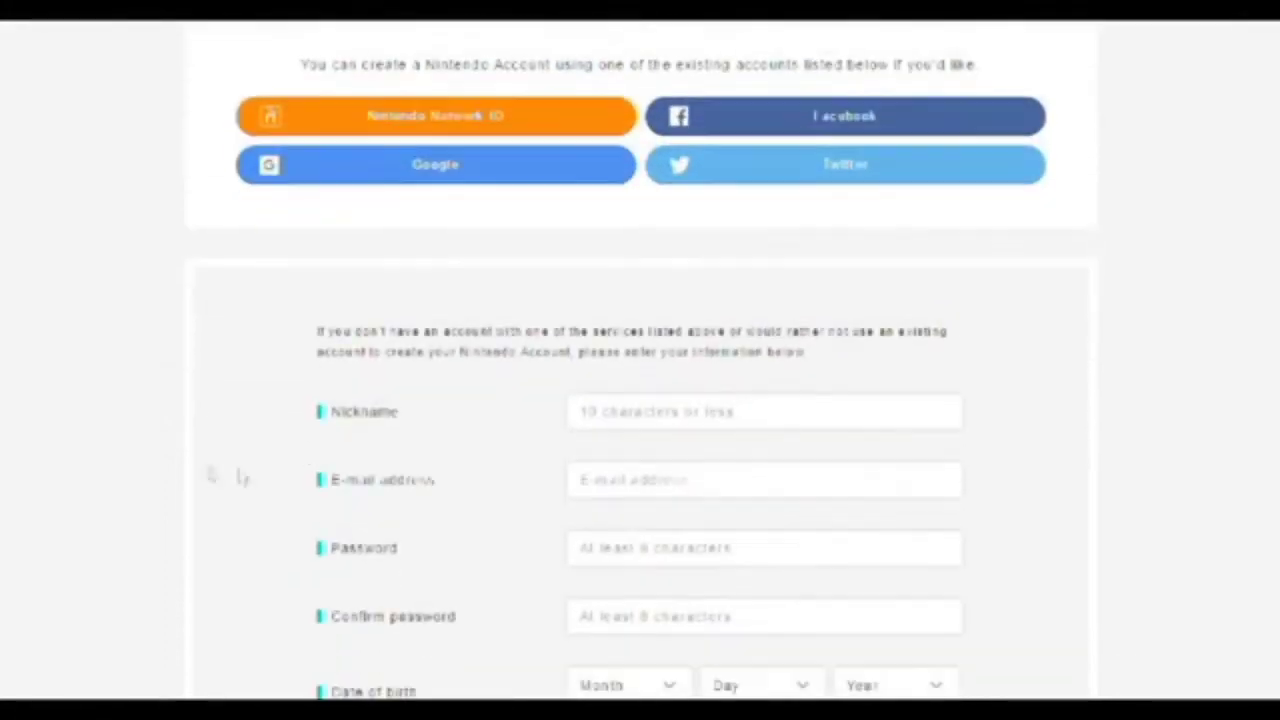
{"action": "scroll", "coordinate": [100, 524], "scroll_direction": "down", "scroll_amount": 3}
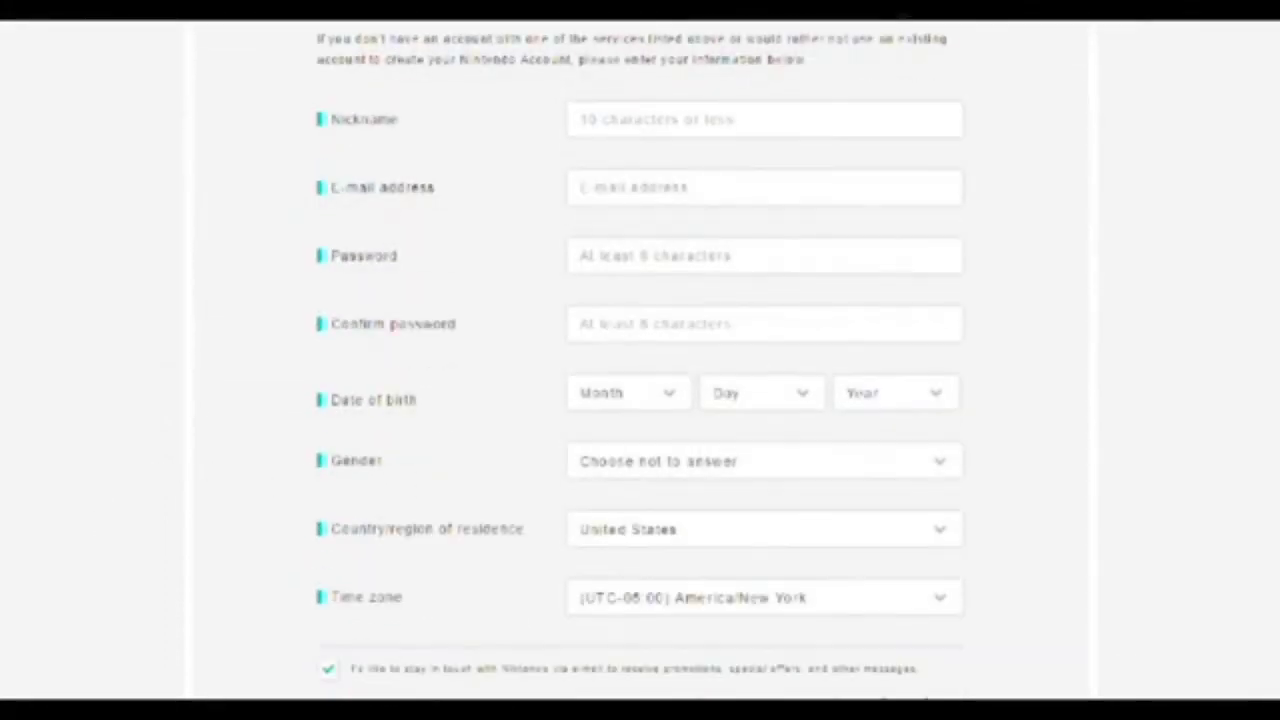
{"action": "type", "text": "N"}
{"action": "key", "text": "BackSpace"}
{"action": "type", "text": "PotatoMen"}
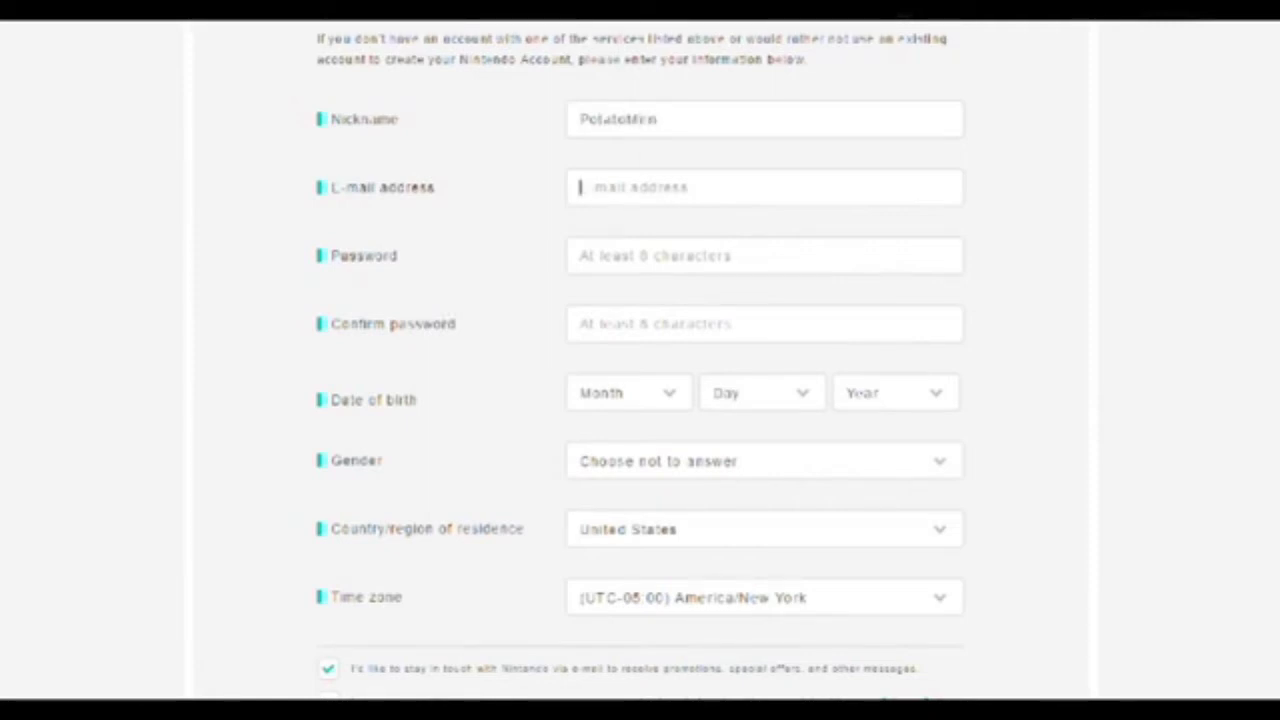
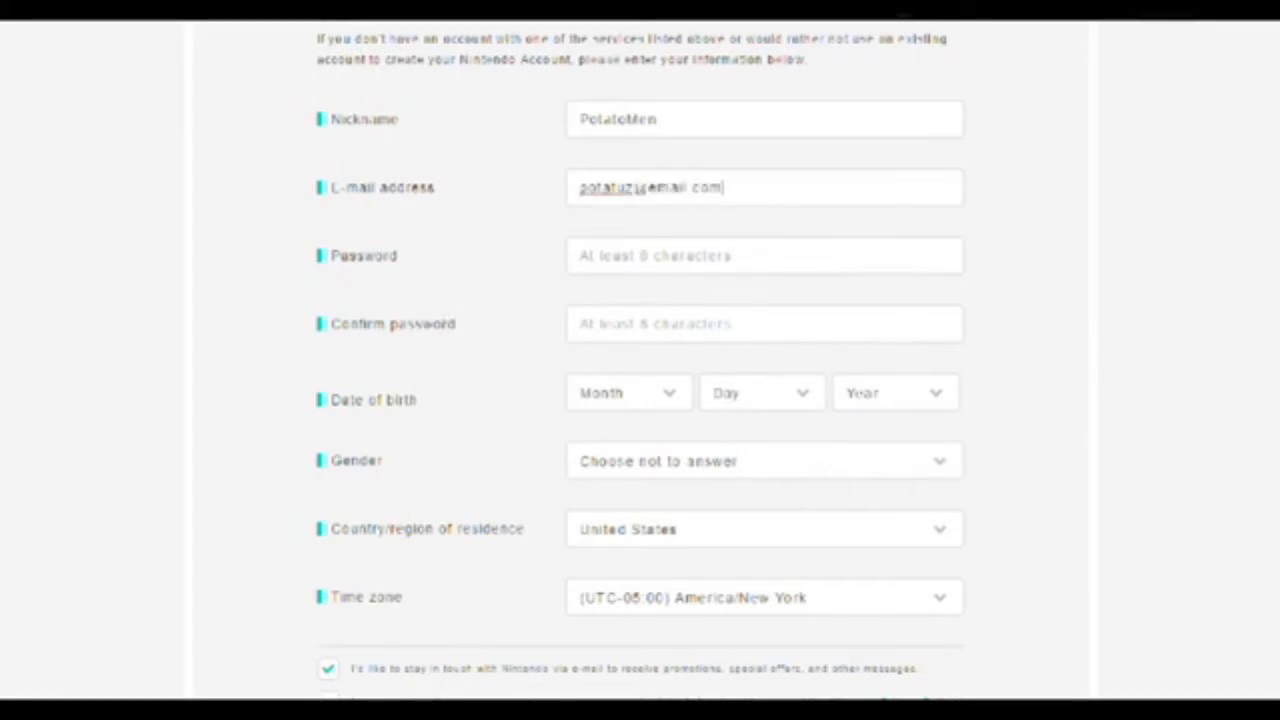
Enter a password and retype it in Confirm password; it gets flagged as too short.
{"action": "key", "text": "Tab"}
{"action": "type", "text": "p"}
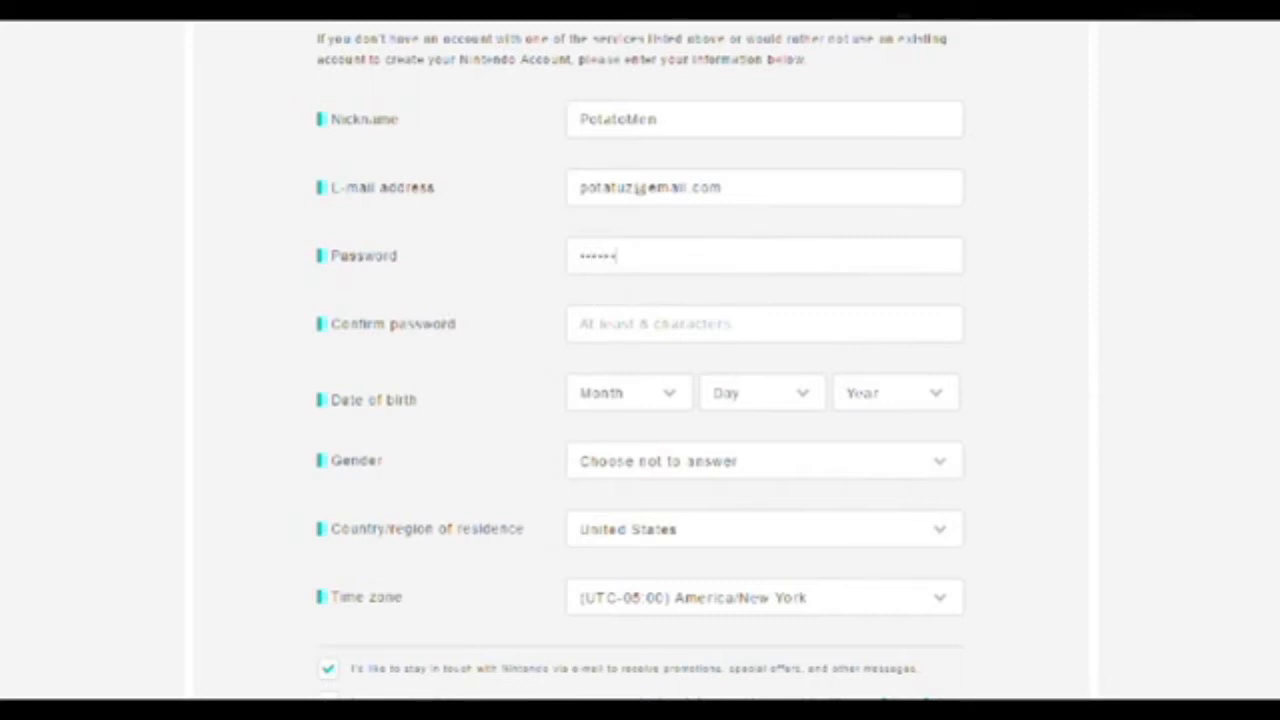
{"action": "left_click", "coordinate": [595, 328]}
{"action": "left_click", "coordinate": [591, 400]}
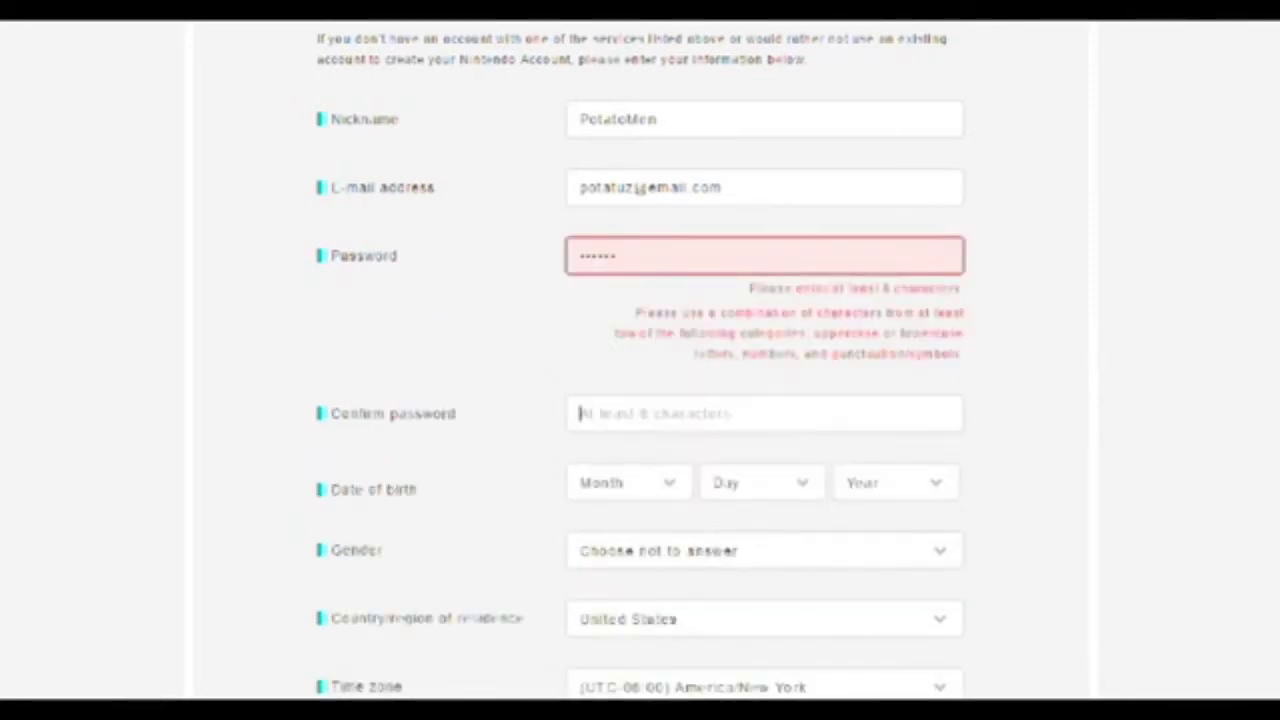
{"action": "type", "text": "po"}
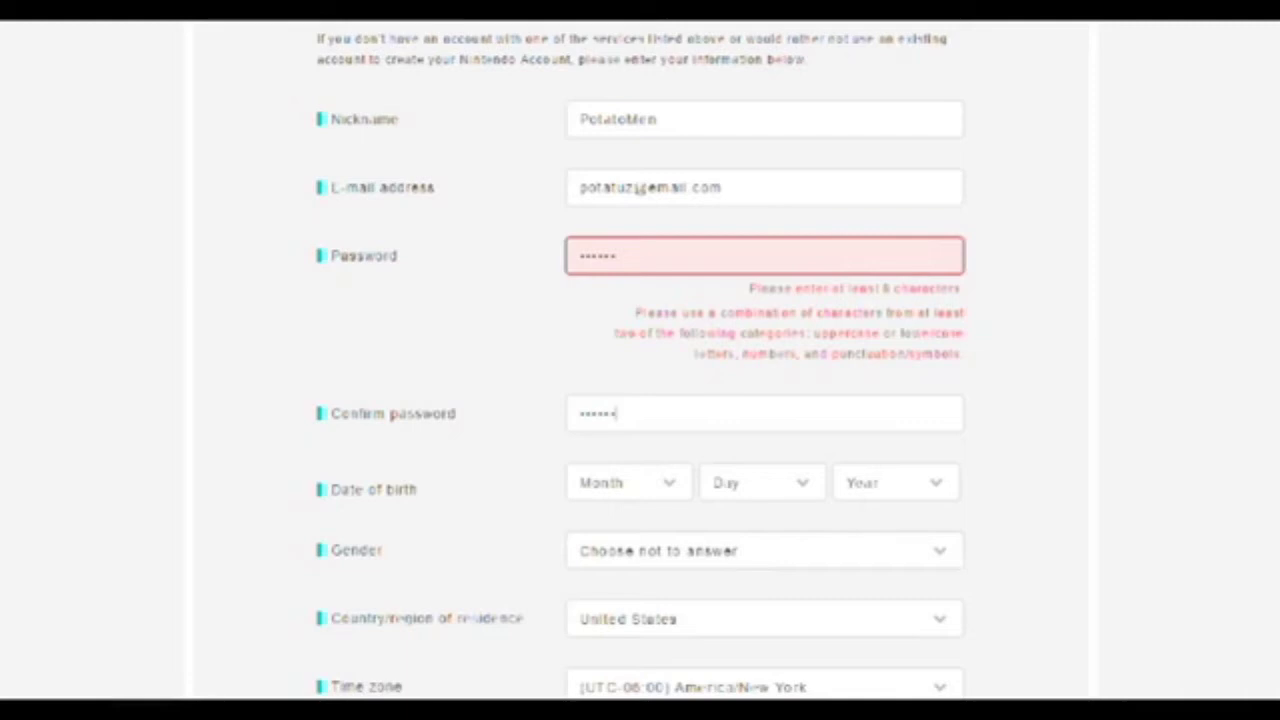
{"action": "scroll", "coordinate": [523, 434], "scroll_direction": "down", "scroll_amount": 3}
Set the date of birth to month 2, day 24, year 1928.
{"action": "left_click", "coordinate": [628, 189]}
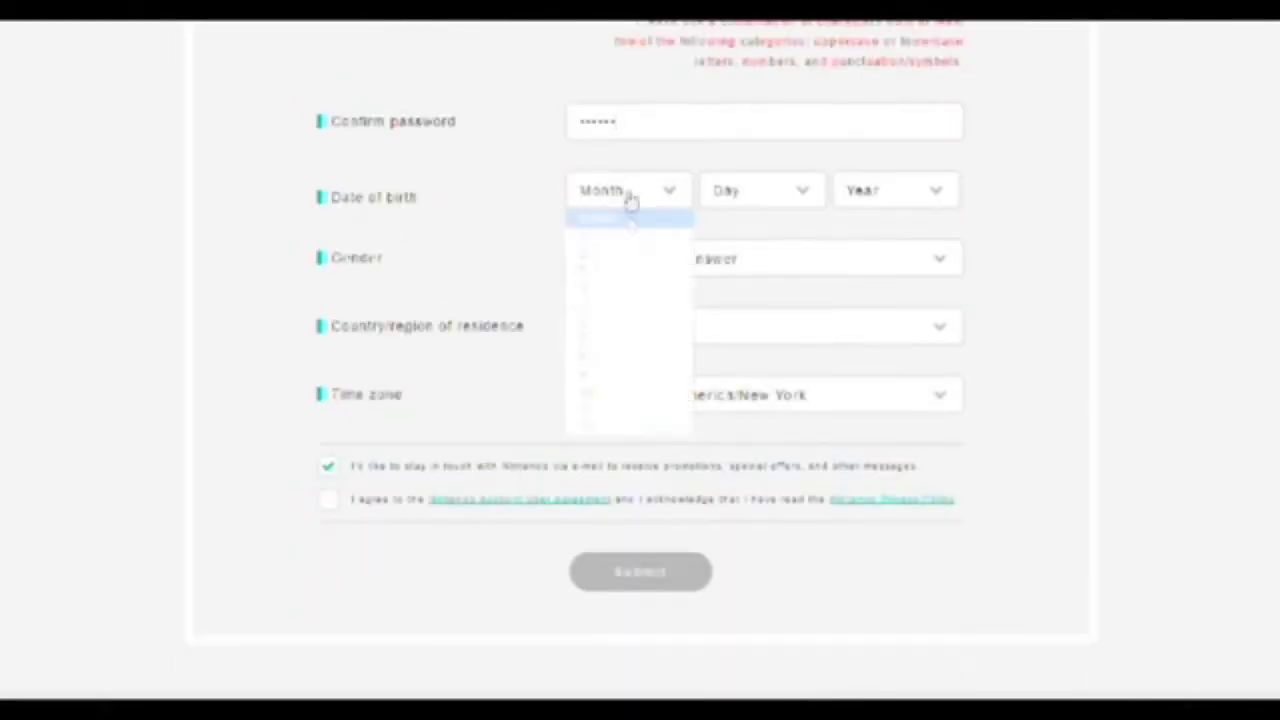
{"action": "left_click", "coordinate": [645, 253]}
{"action": "left_click", "coordinate": [768, 195]}
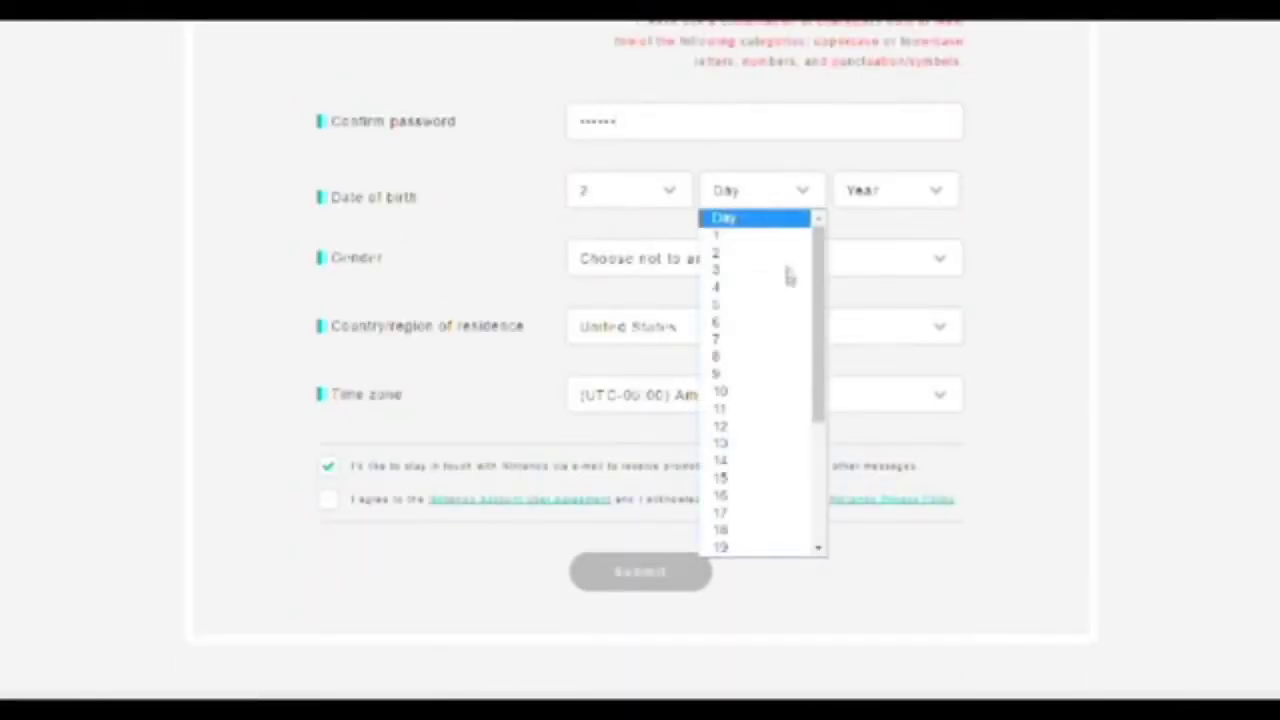
{"action": "scroll", "coordinate": [783, 335], "scroll_direction": "down", "scroll_amount": 3}
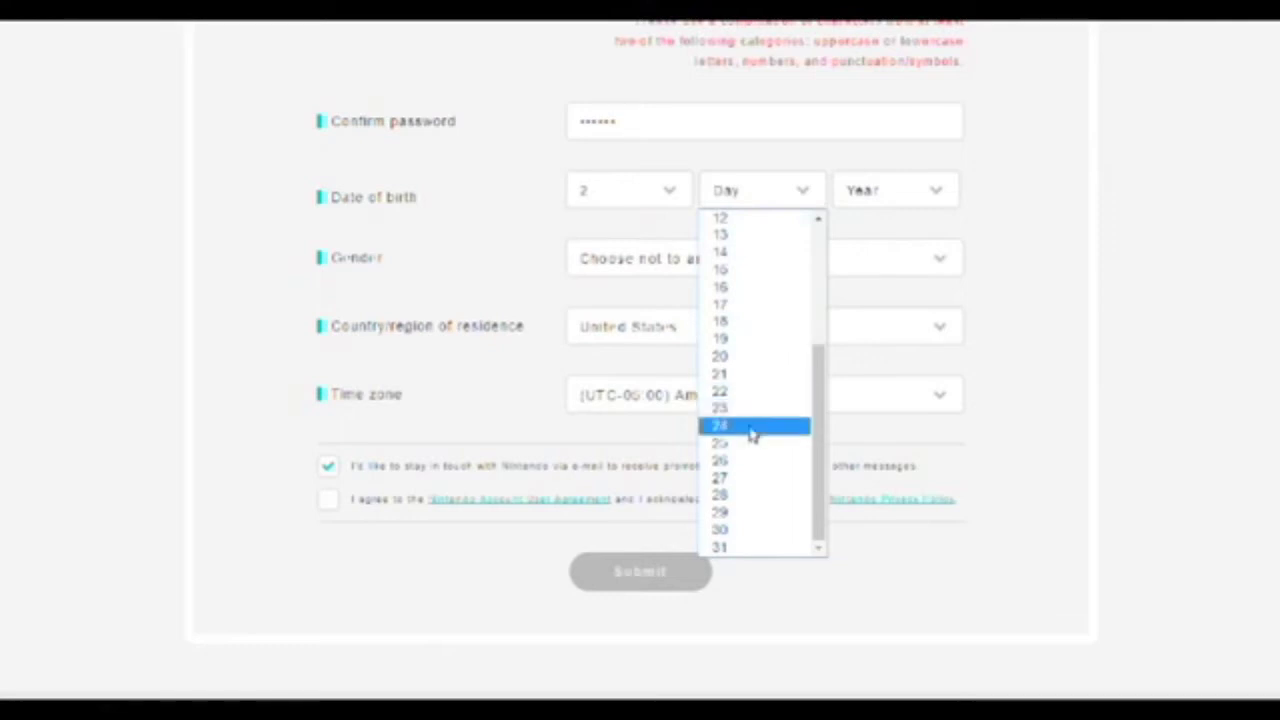
{"action": "left_click", "coordinate": [752, 426]}
{"action": "left_click", "coordinate": [888, 195]}
{"action": "scroll", "coordinate": [912, 303], "scroll_direction": "down", "scroll_amount": 7}
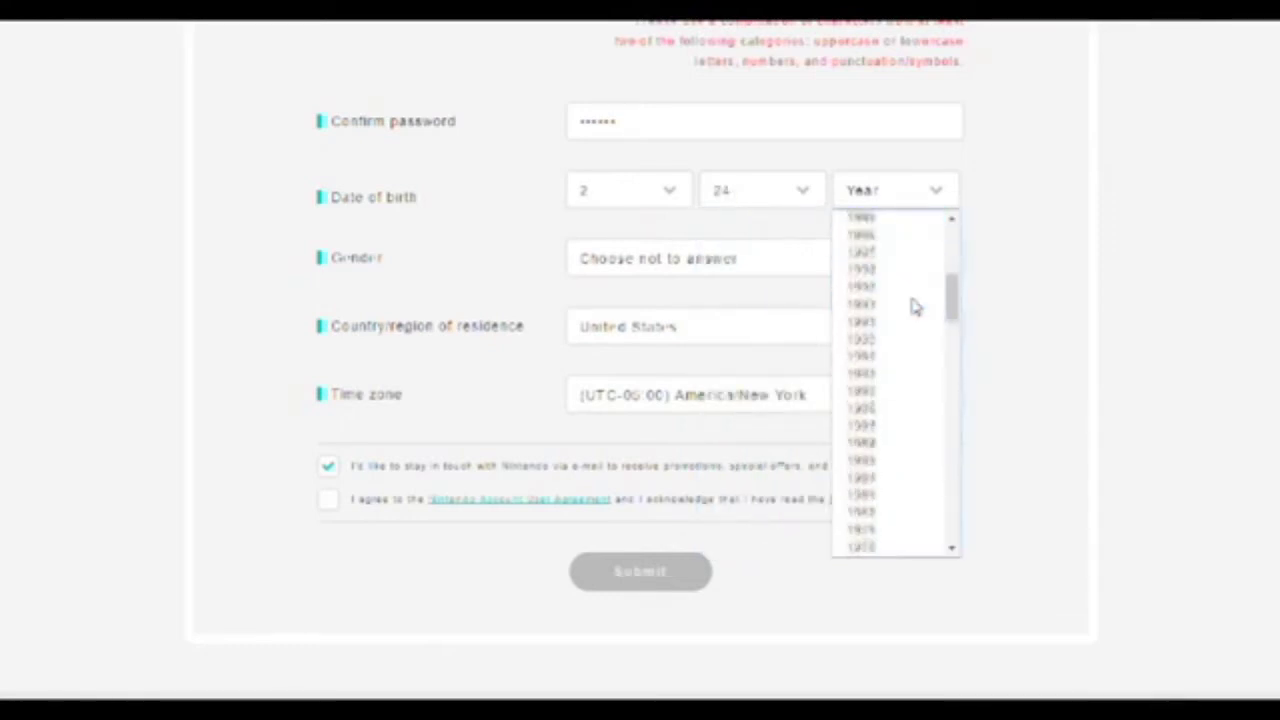
{"action": "left_click_drag", "start_coordinate": [951, 300], "coordinate": [951, 465]}
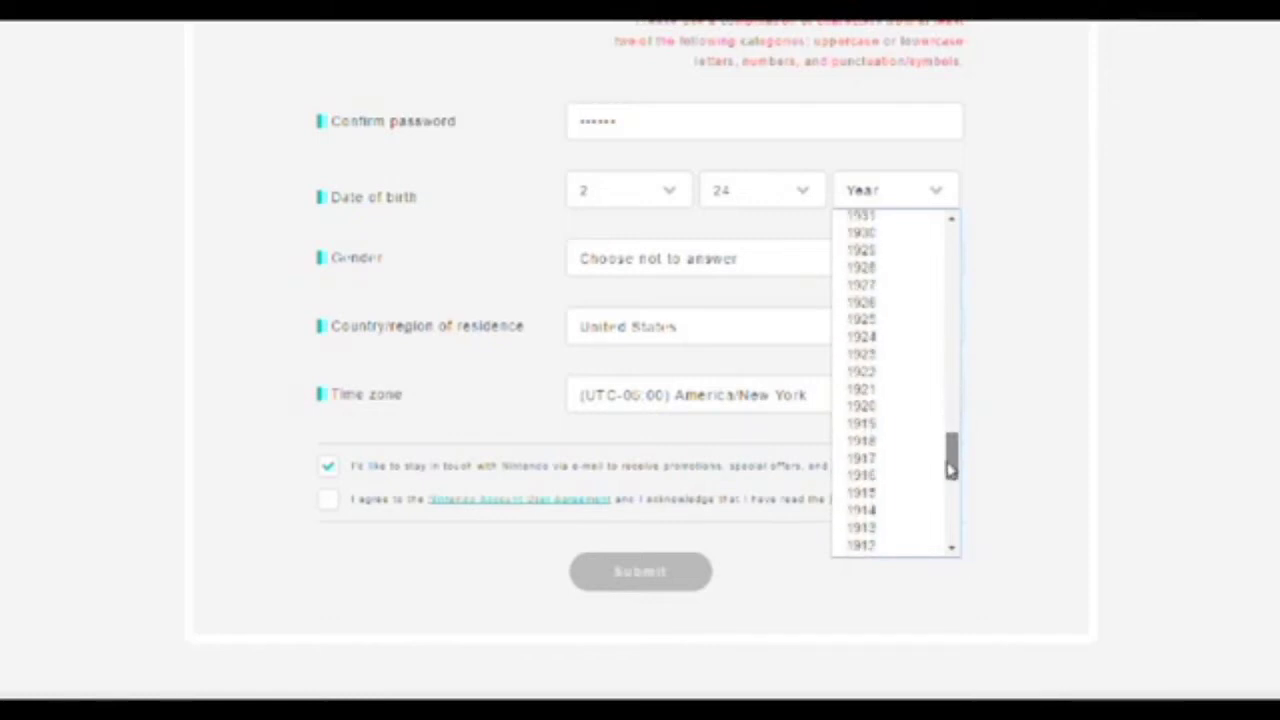
{"action": "left_click", "coordinate": [903, 268]}
Set gender to Male and country to Germany, making the time zone Europe/Berlin.
{"action": "left_click", "coordinate": [740, 274]}
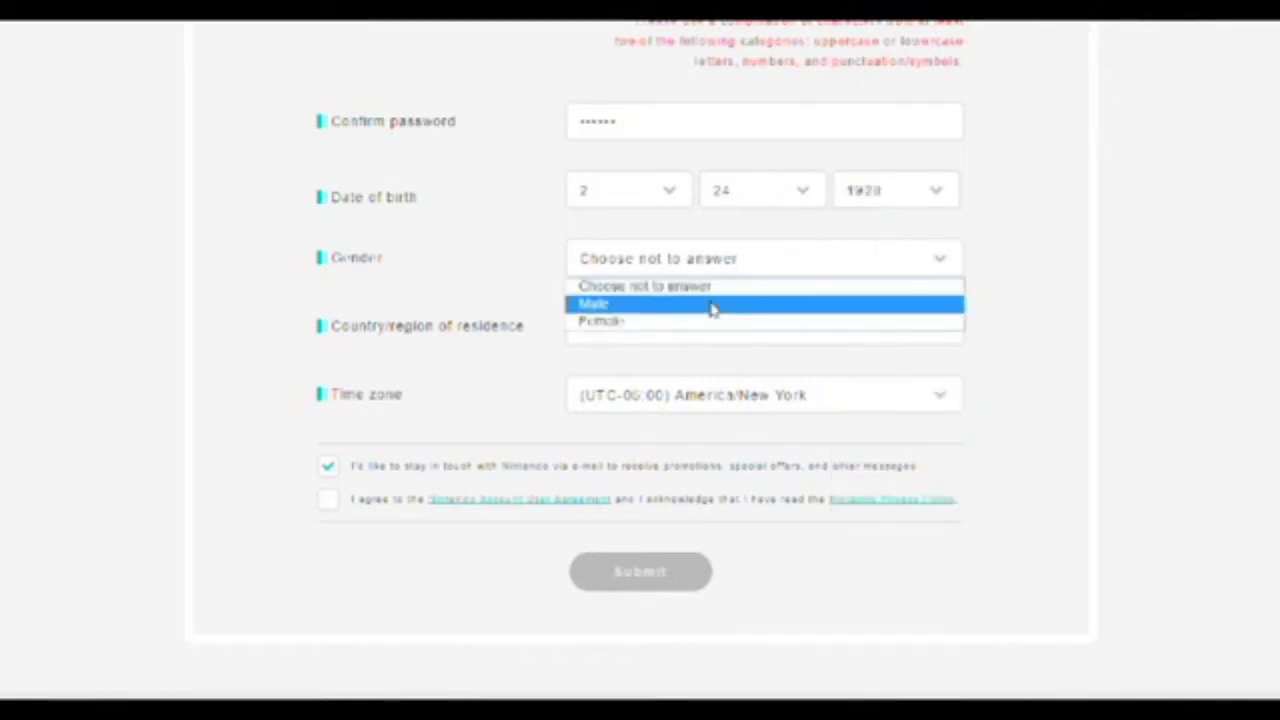
{"action": "left_click", "coordinate": [711, 306]}
{"action": "left_click", "coordinate": [703, 340]}
{"action": "scroll", "coordinate": [720, 434], "scroll_direction": "down", "scroll_amount": 3}
{"action": "scroll", "coordinate": [722, 436], "scroll_direction": "up", "scroll_amount": 10}
{"action": "scroll", "coordinate": [720, 434], "scroll_direction": "up", "scroll_amount": 10}
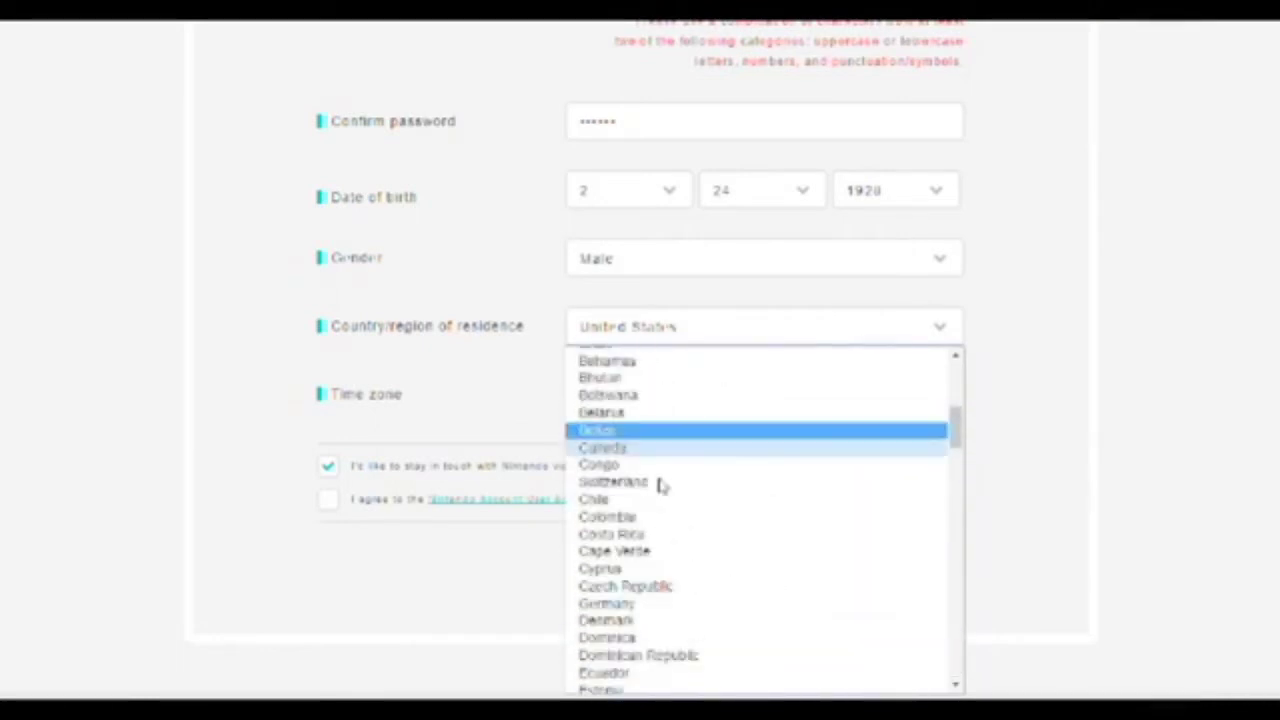
{"action": "scroll", "coordinate": [655, 555], "scroll_direction": "down", "scroll_amount": 3}
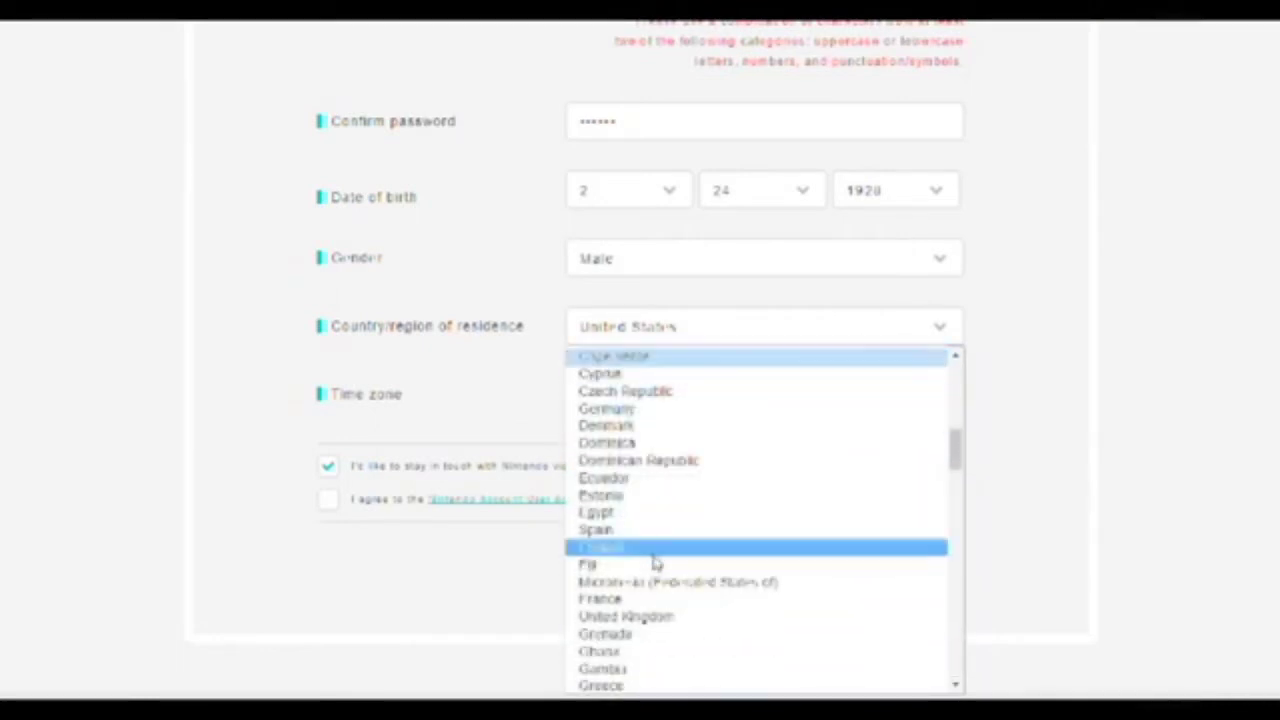
{"action": "left_click", "coordinate": [620, 414]}
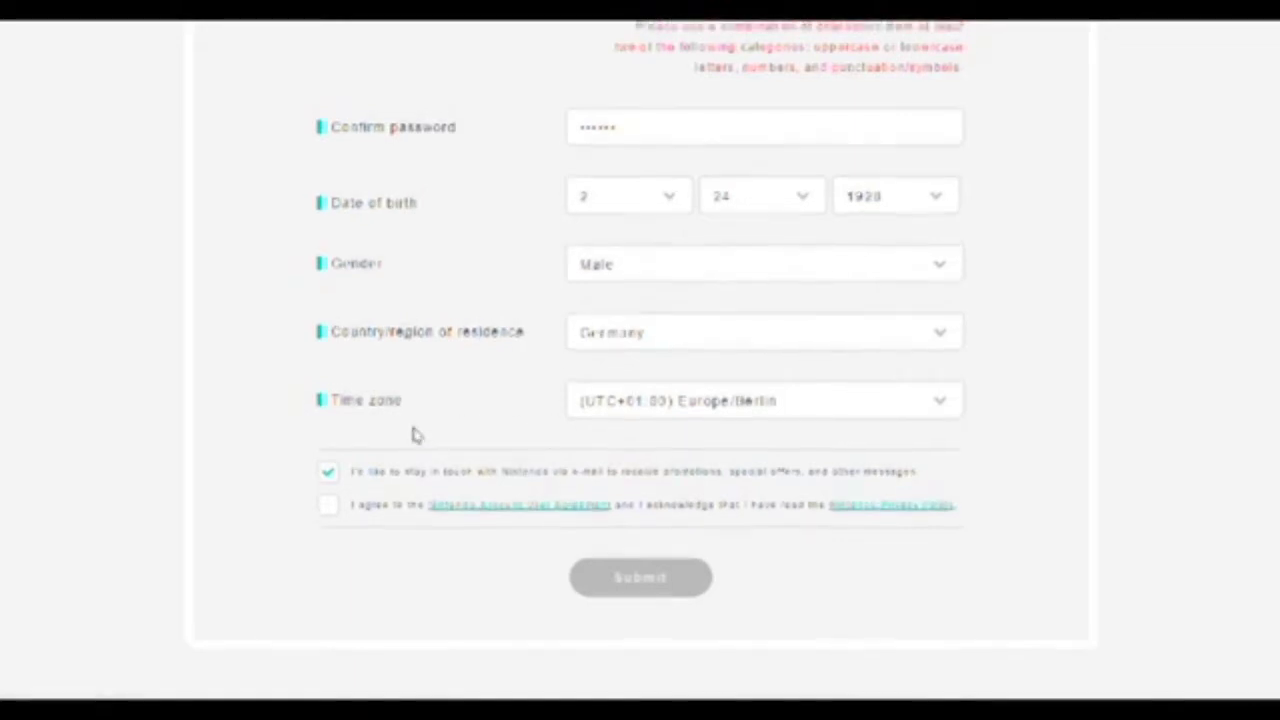
{"action": "scroll", "coordinate": [418, 437], "scroll_direction": "up", "scroll_amount": 3}
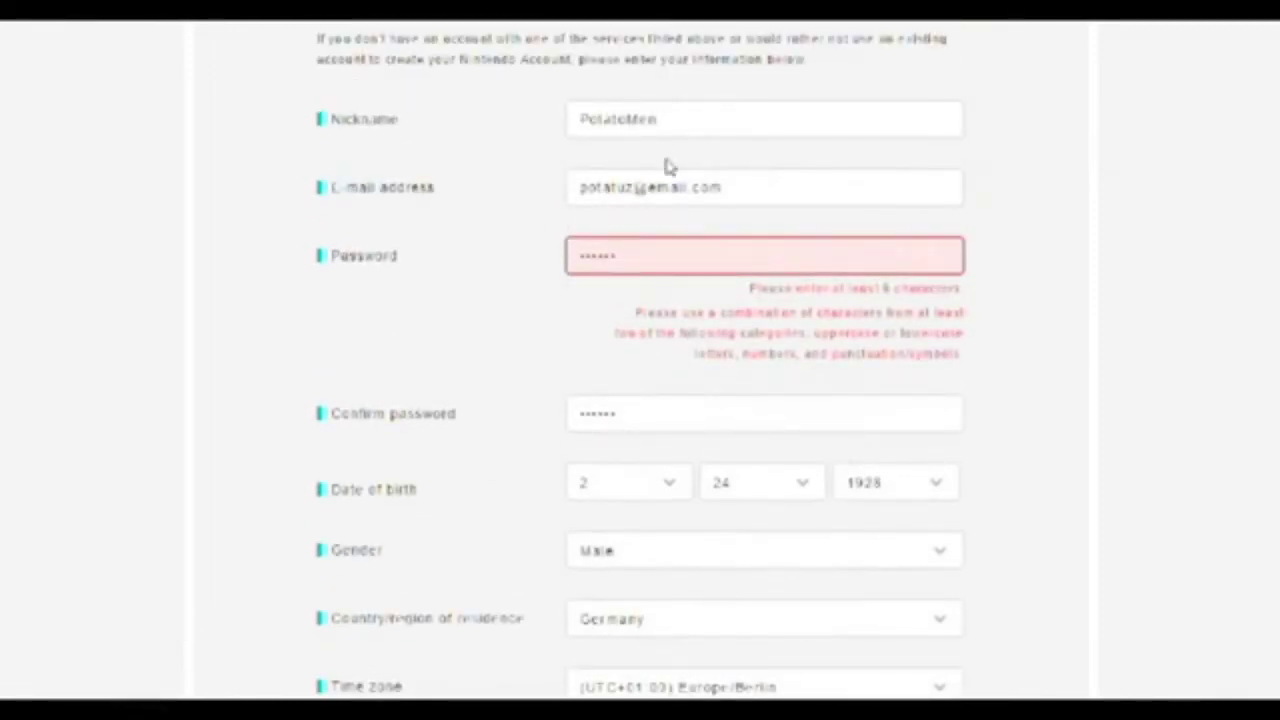
On the signed-in home page, view the points summary (625 Platinum, 0 Gold) and close it.
{"action": "scroll", "coordinate": [572, 206], "scroll_direction": "down", "scroll_amount": 3}
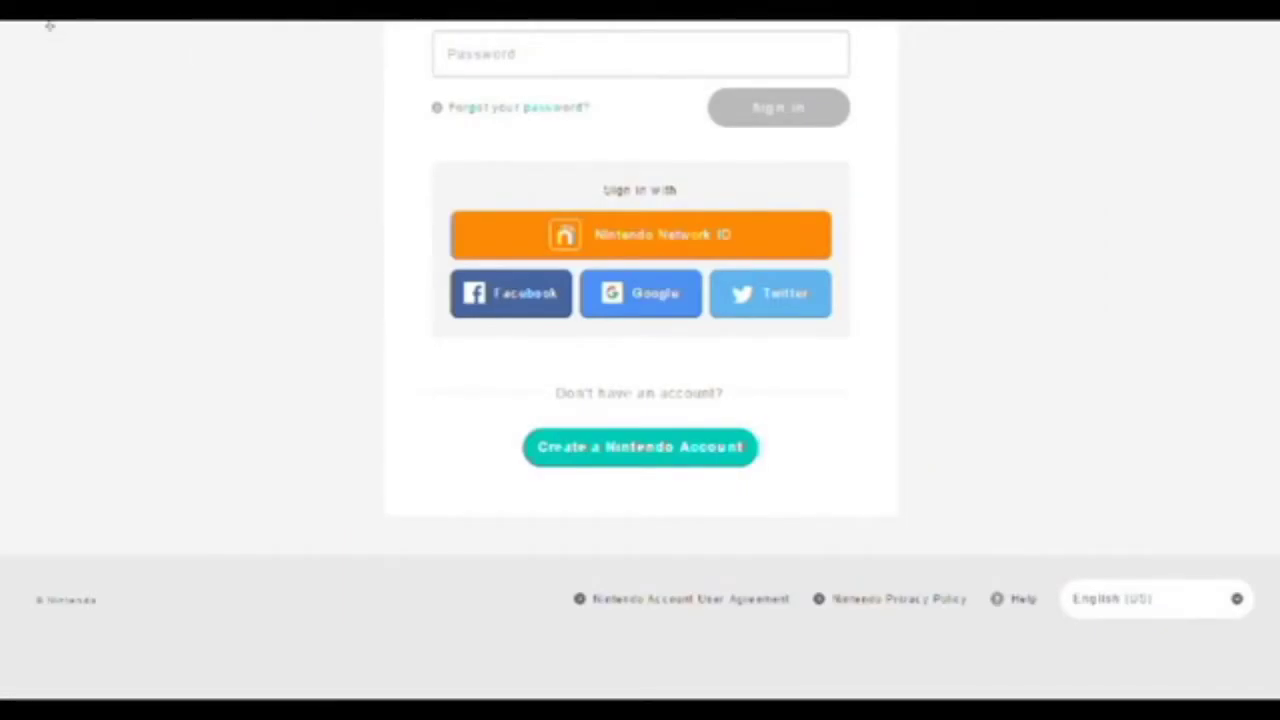
{"action": "scroll", "coordinate": [380, 220], "scroll_direction": "up", "scroll_amount": 3}
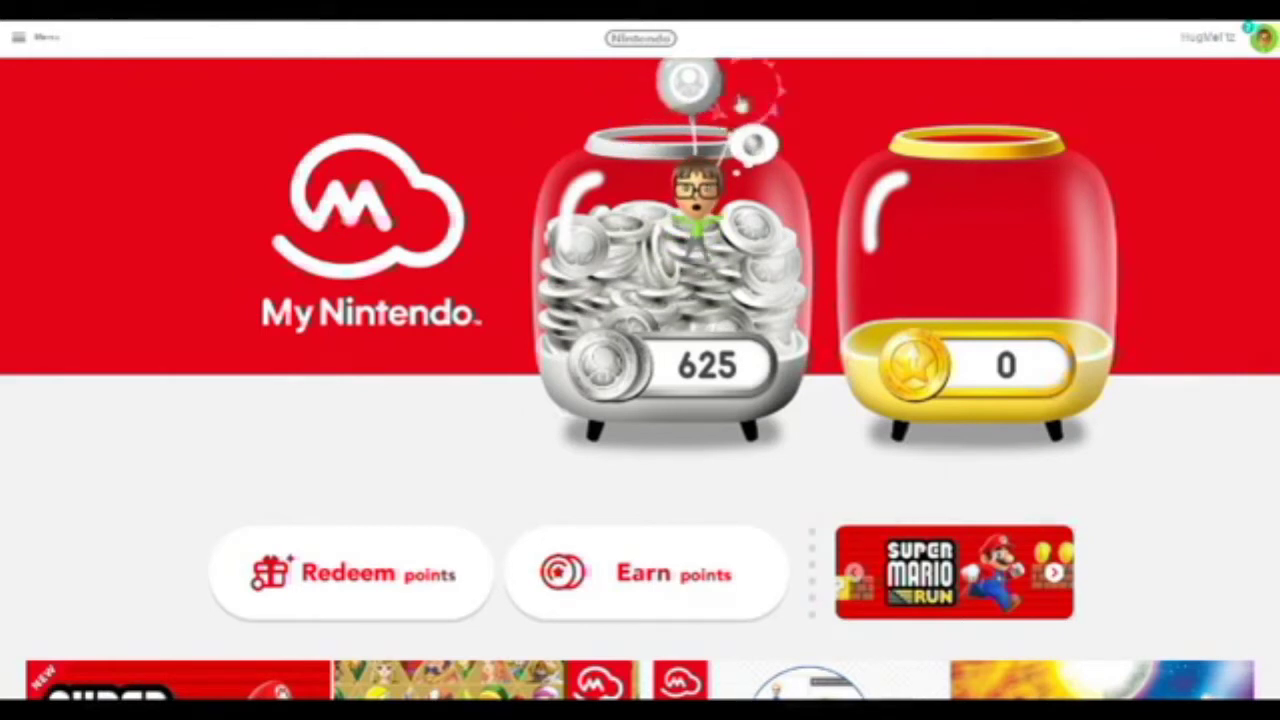
{"action": "left_click", "coordinate": [705, 88]}
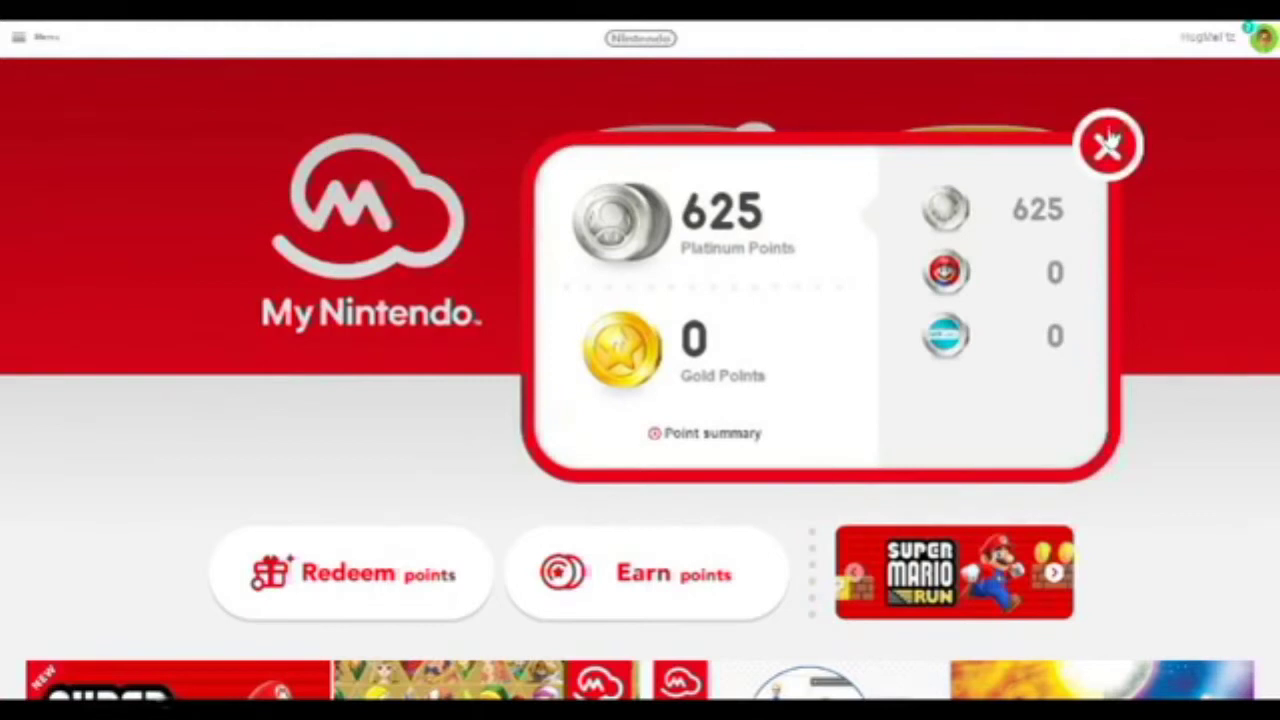
{"action": "left_click", "coordinate": [1108, 144]}
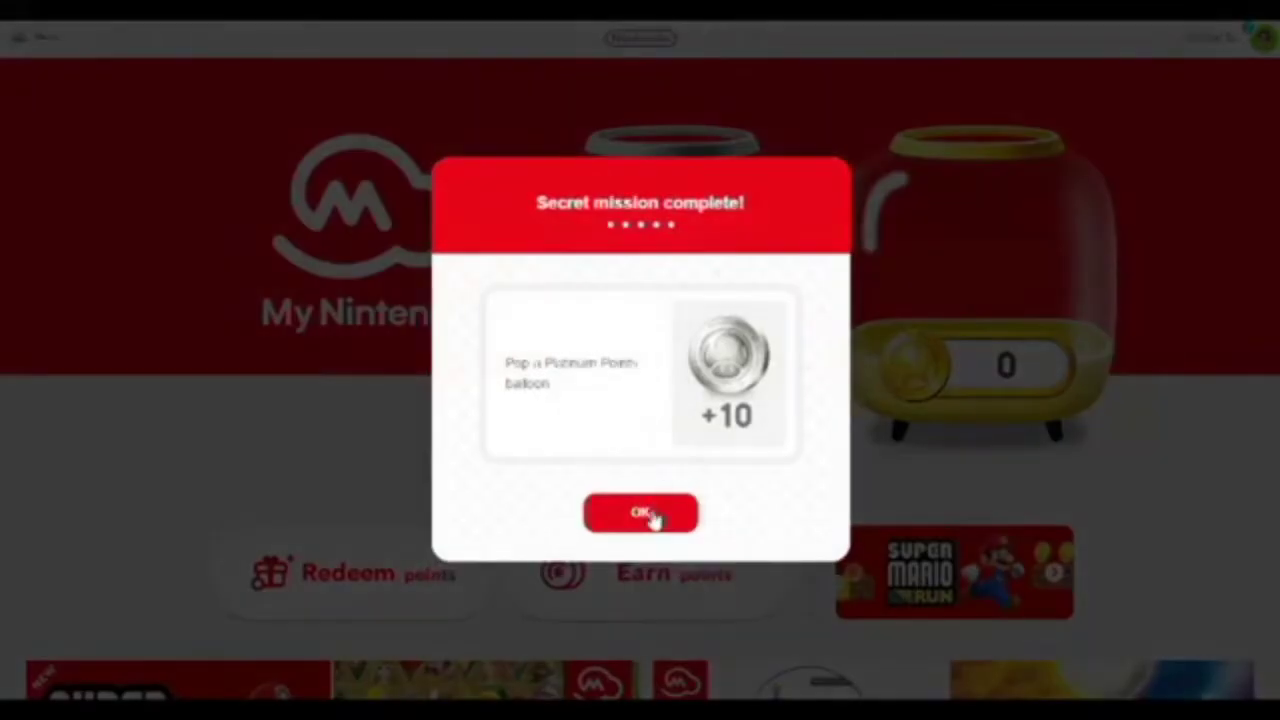
Dismiss the 'Secret mission complete!' +10 notice, raising platinum points to 635.
{"action": "left_click", "coordinate": [641, 513]}
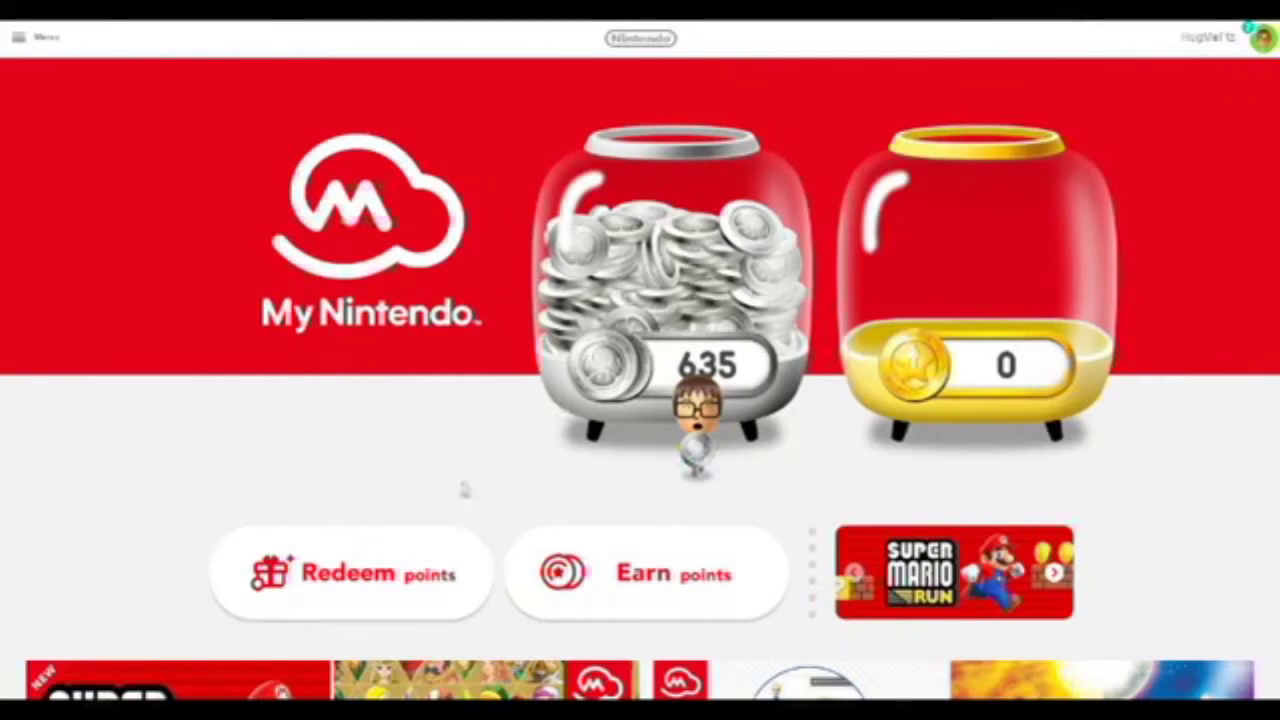
{"action": "scroll", "coordinate": [600, 505], "scroll_direction": "down", "scroll_amount": 1}
Open Earn points and browse the Super Mario Run, Miitomo and Nintendo services missions.
{"action": "left_click", "coordinate": [660, 458]}
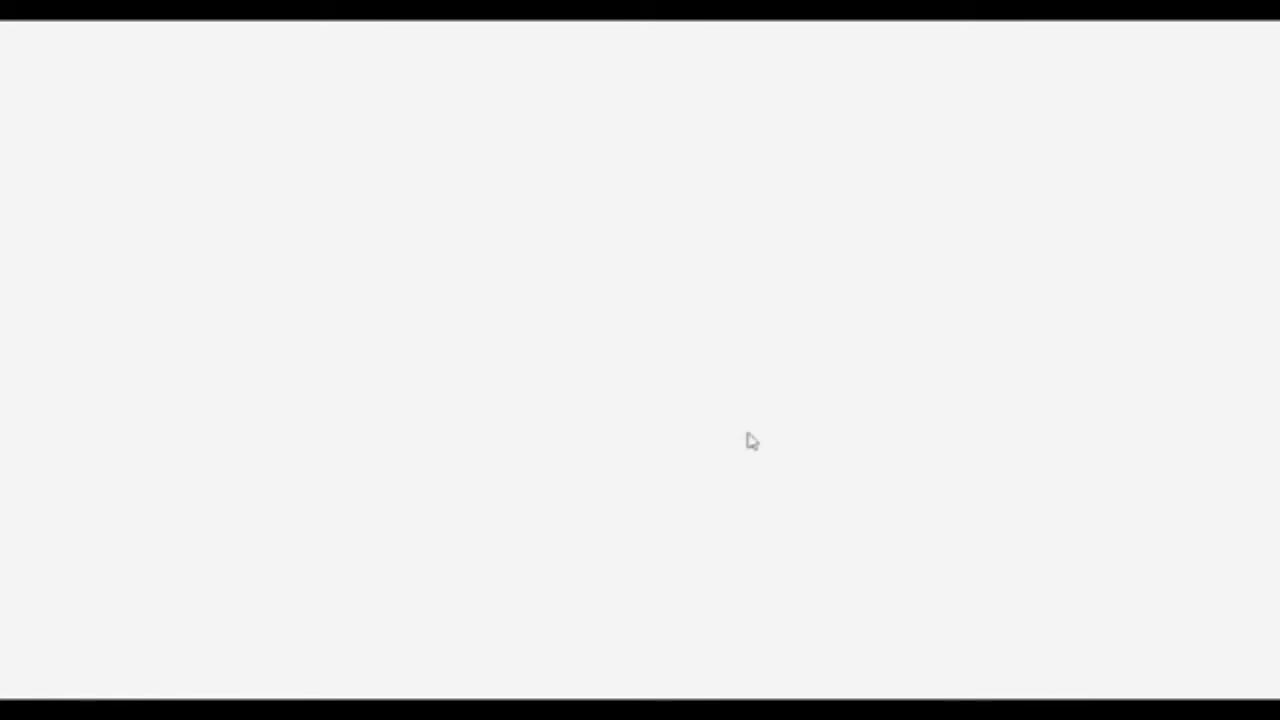
{"action": "scroll", "coordinate": [752, 441], "scroll_direction": "down", "scroll_amount": 5}
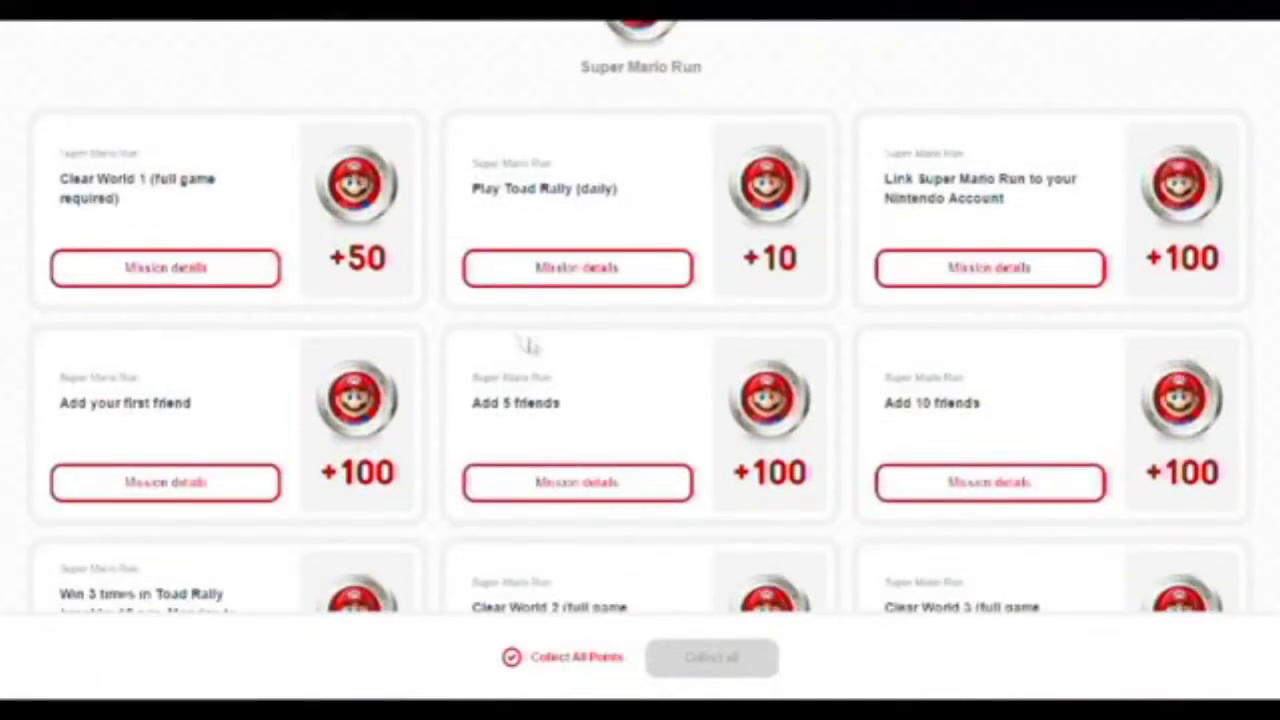
{"action": "scroll", "coordinate": [465, 428], "scroll_direction": "up", "scroll_amount": 3}
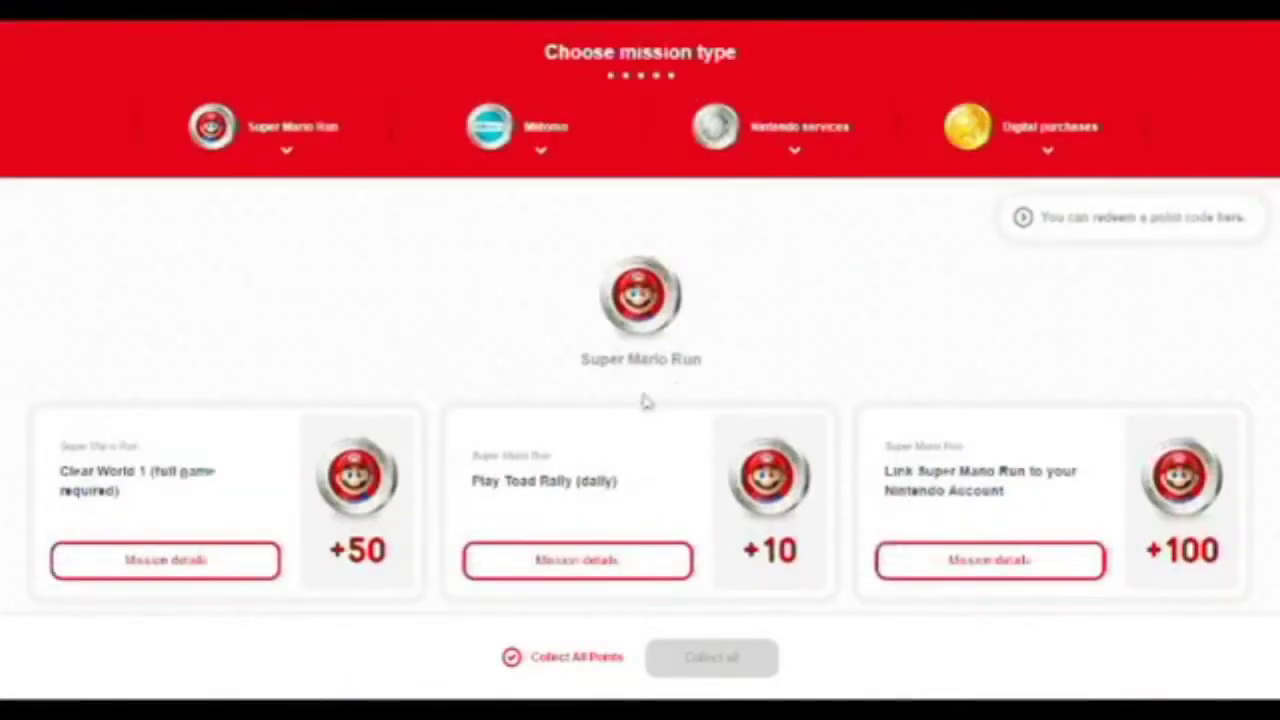
{"action": "scroll", "coordinate": [640, 431], "scroll_direction": "down", "scroll_amount": 3}
{"action": "scroll", "coordinate": [640, 436], "scroll_direction": "down", "scroll_amount": 8}
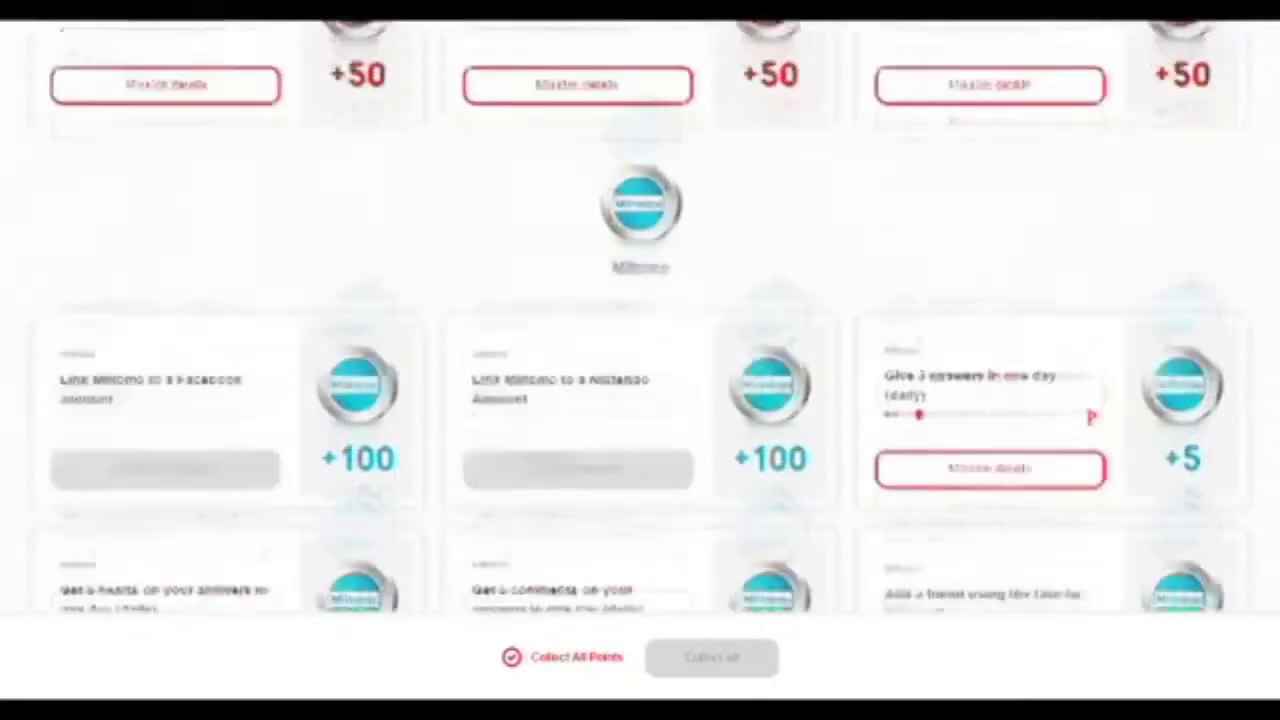
{"action": "scroll", "coordinate": [735, 470], "scroll_direction": "down", "scroll_amount": 6}
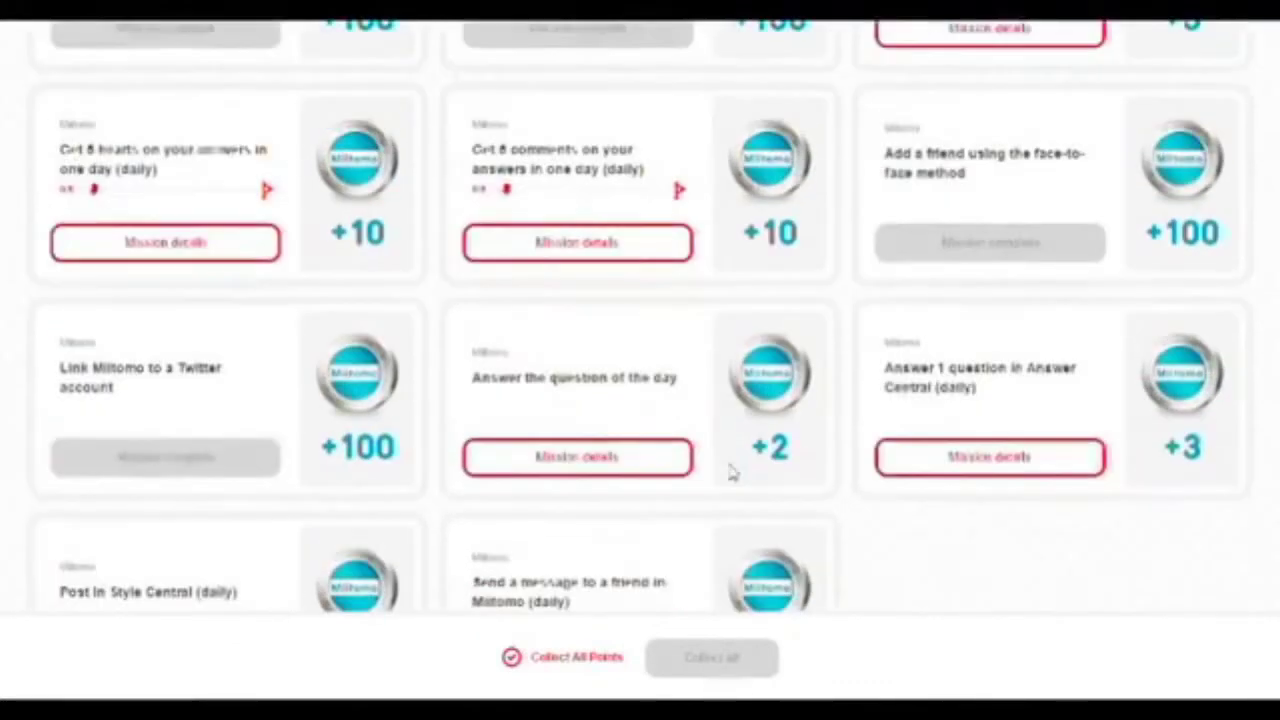
{"action": "scroll", "coordinate": [705, 479], "scroll_direction": "down", "scroll_amount": 2}
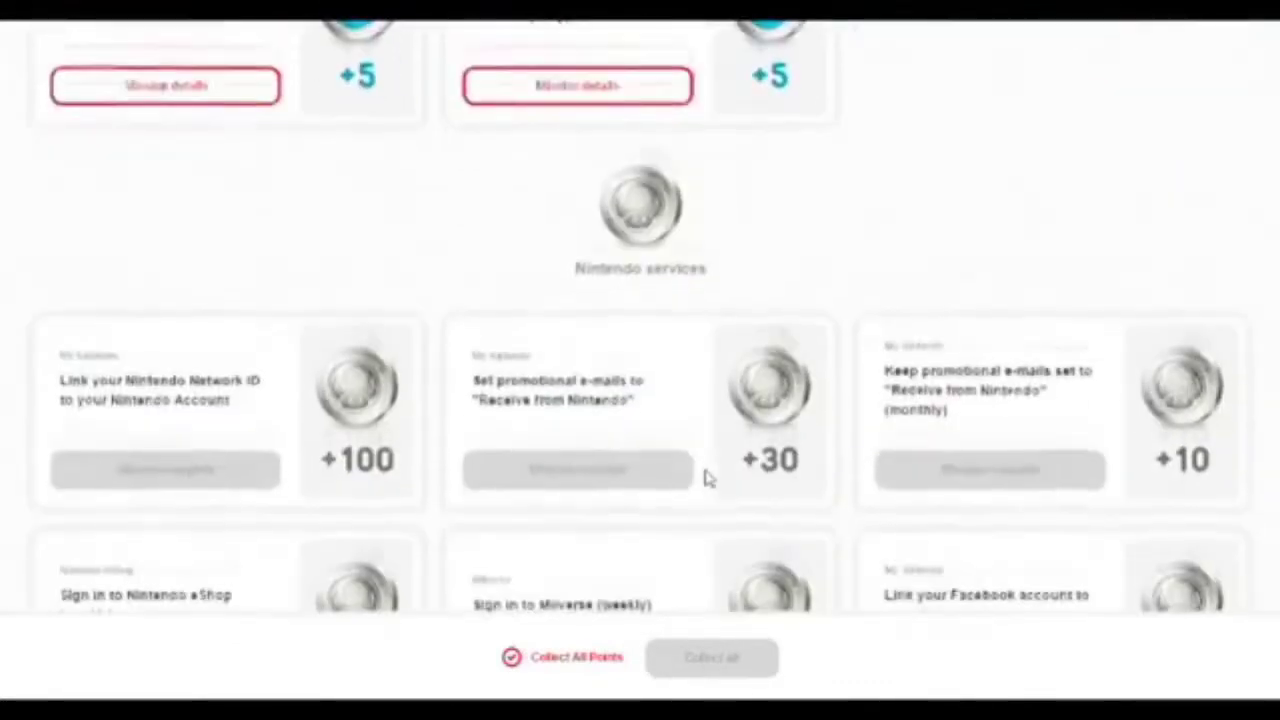
{"action": "scroll", "coordinate": [437, 417], "scroll_direction": "down", "scroll_amount": 2}
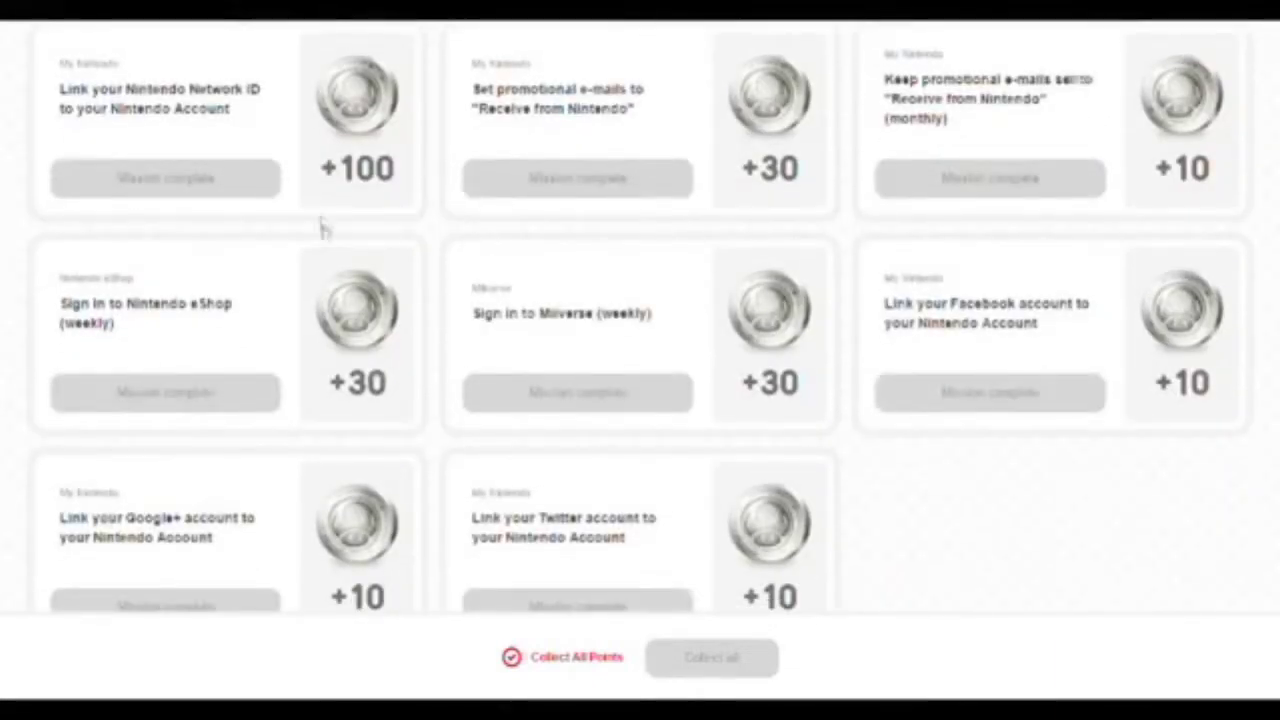
{"action": "scroll", "coordinate": [447, 250], "scroll_direction": "down", "scroll_amount": 1}
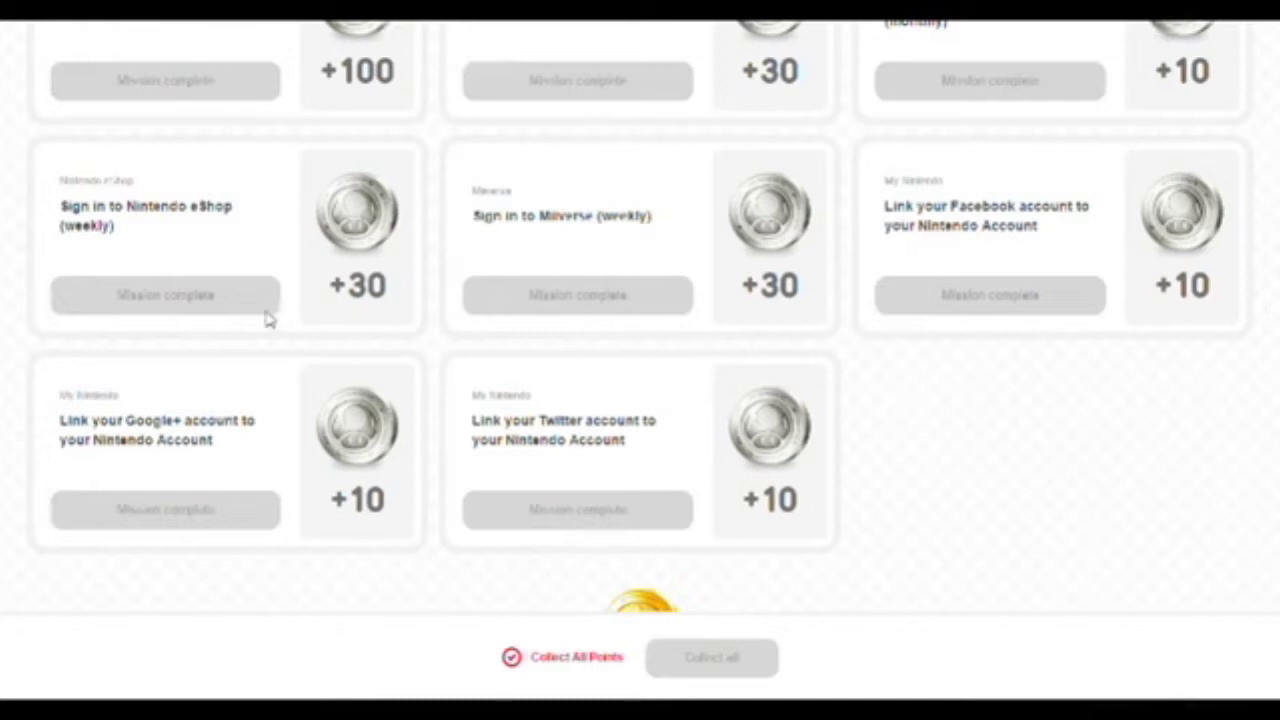
Scroll back to the top of the missions list and leave the Earn points page.
{"action": "scroll", "coordinate": [207, 388], "scroll_direction": "up", "scroll_amount": 1}
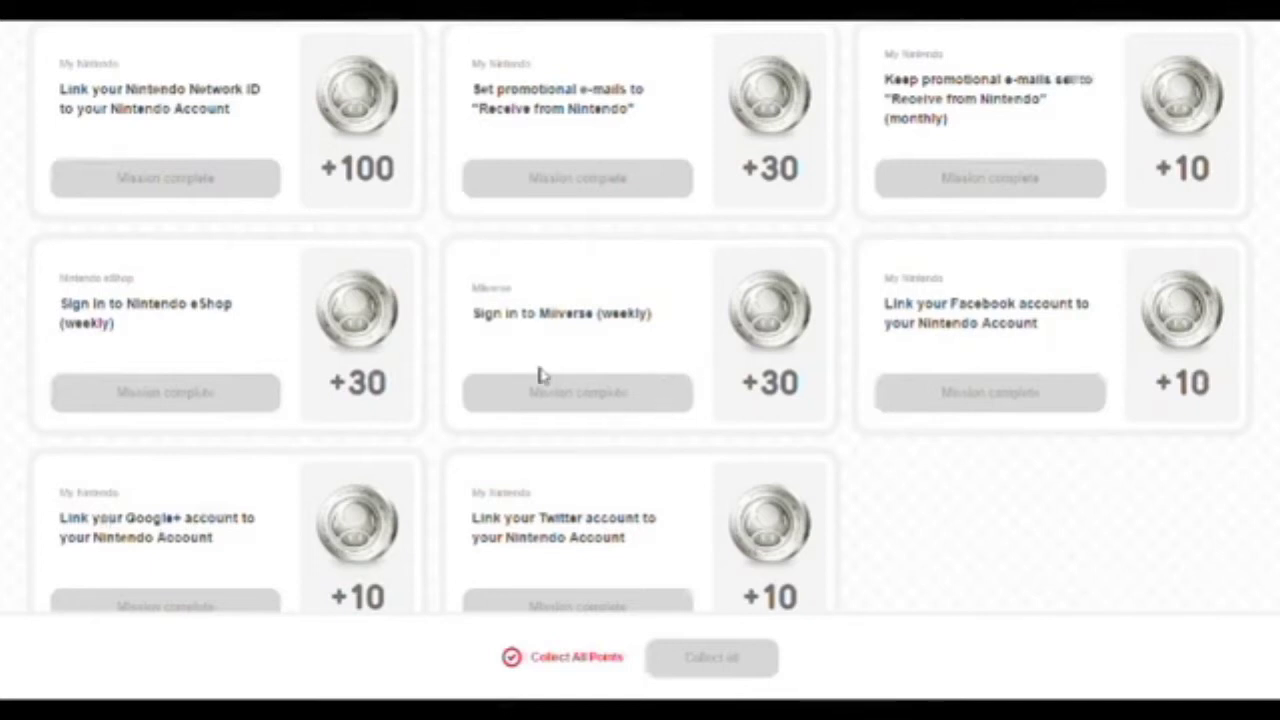
{"action": "scroll", "coordinate": [716, 340], "scroll_direction": "up", "scroll_amount": 10}
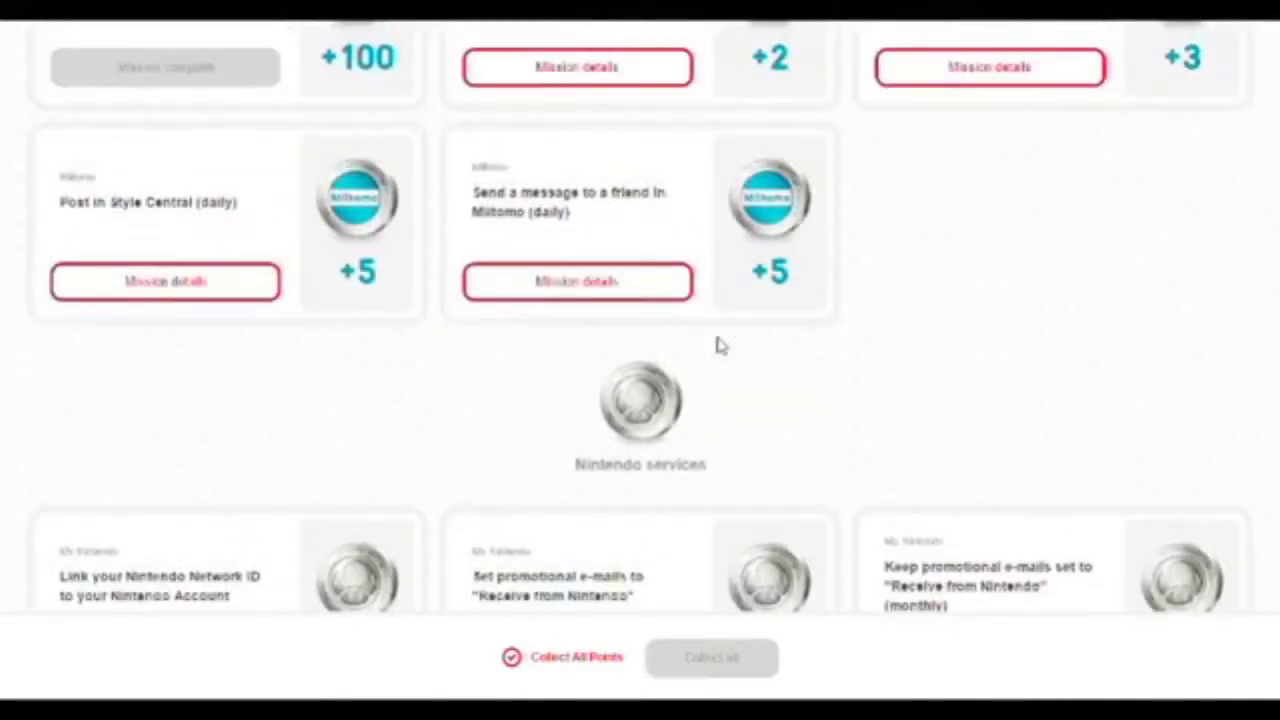
{"action": "scroll", "coordinate": [697, 340], "scroll_direction": "up", "scroll_amount": 10}
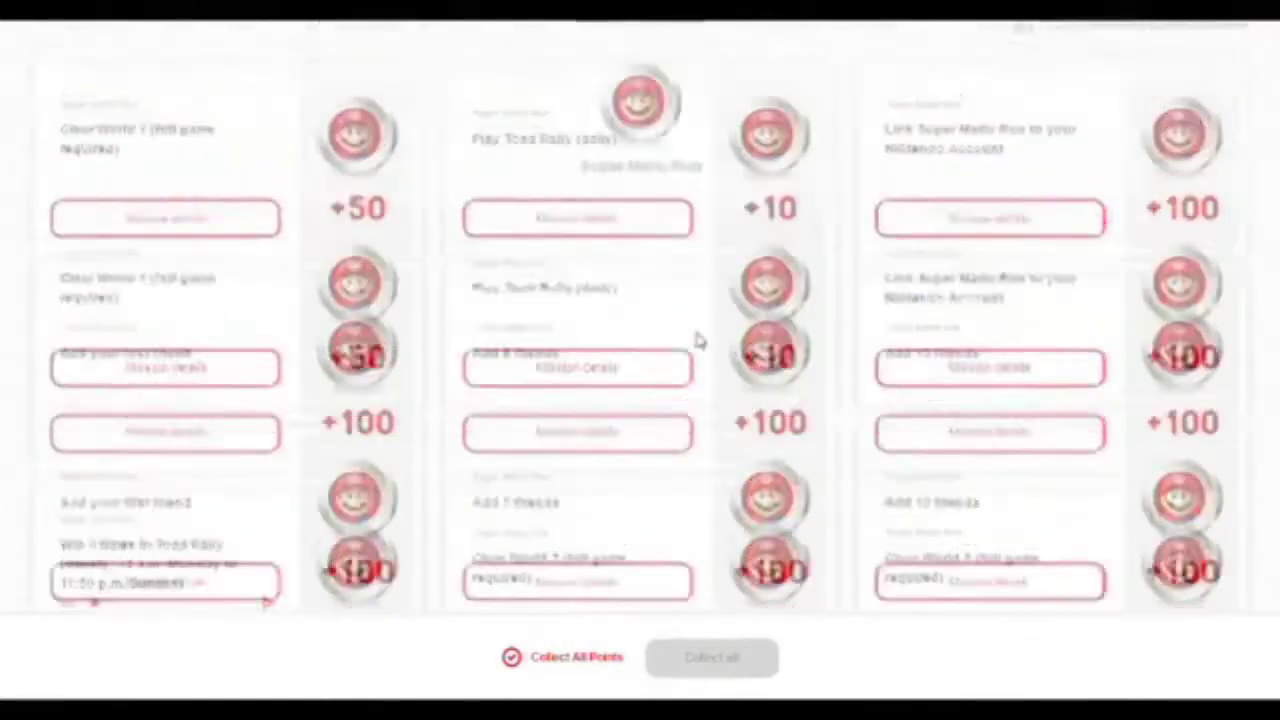
{"action": "scroll", "coordinate": [538, 302], "scroll_direction": "up", "scroll_amount": 3}
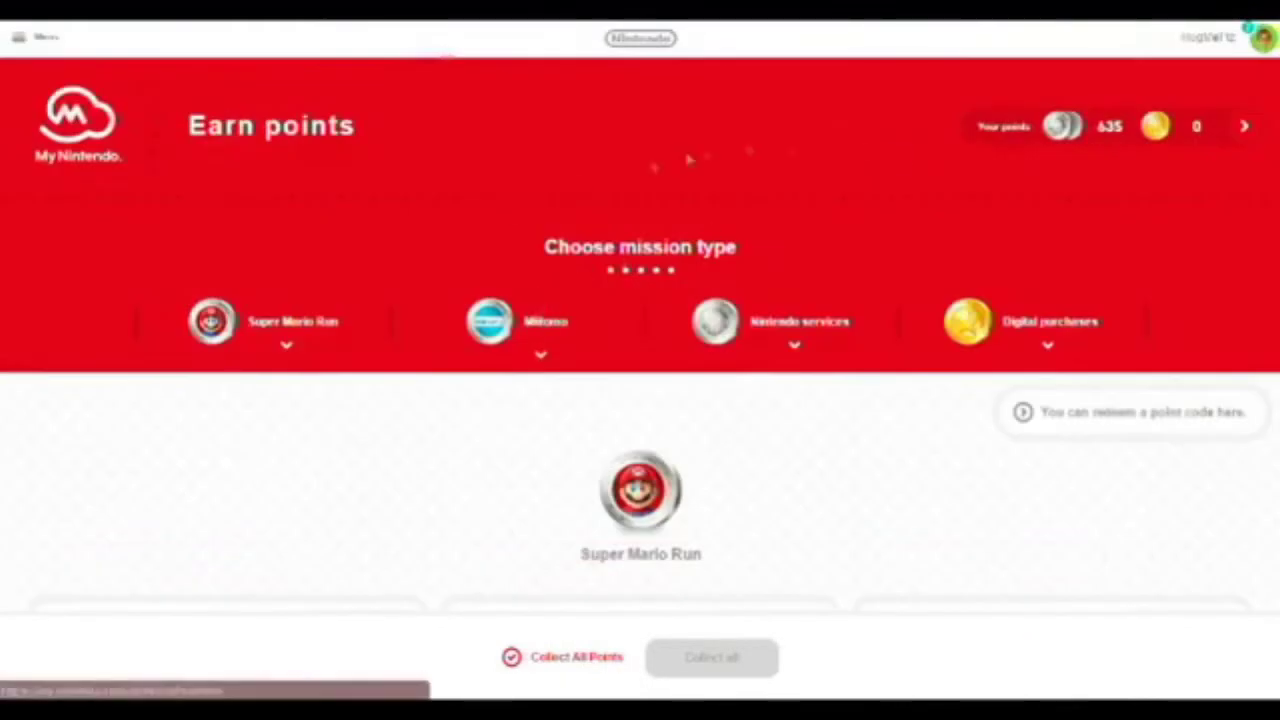
{"action": "left_click", "coordinate": [98, 130]}
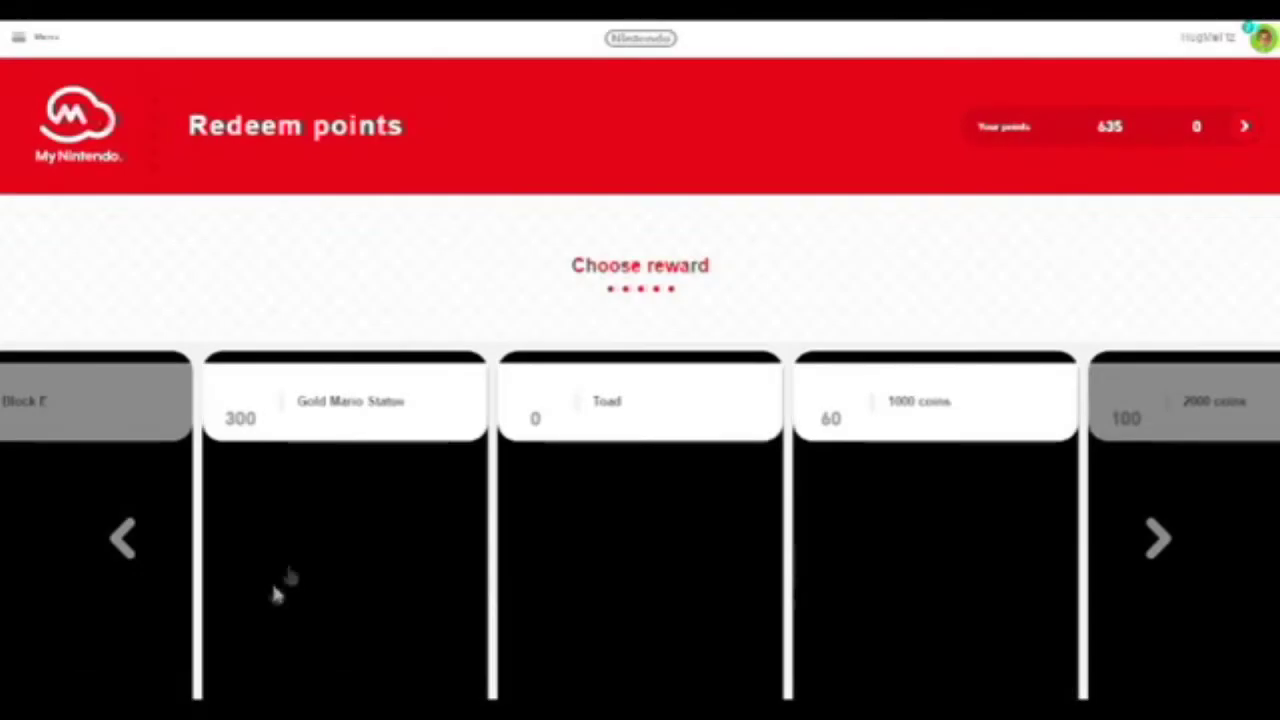
Scroll down Redeem points and open the Nintendo 3DS/Wii U software/digital content category.
{"action": "scroll", "coordinate": [445, 232], "scroll_direction": "down", "scroll_amount": 1}
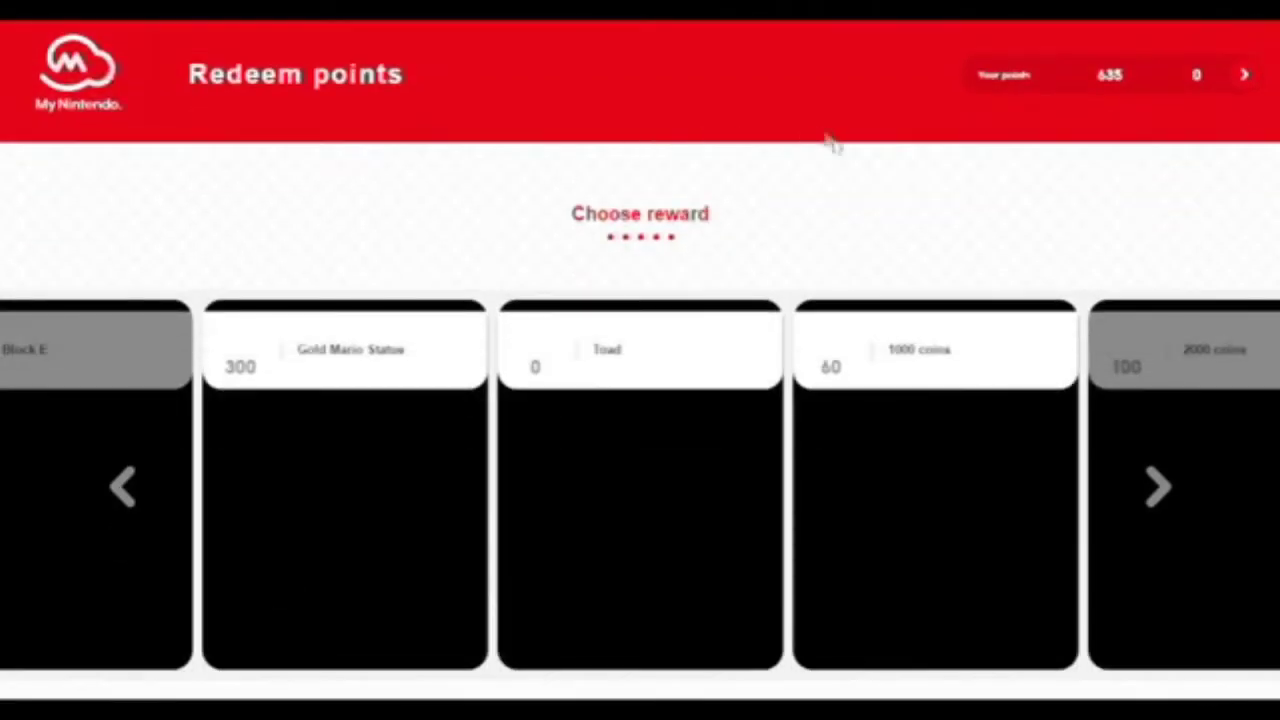
{"action": "scroll", "coordinate": [903, 187], "scroll_direction": "down", "scroll_amount": 5}
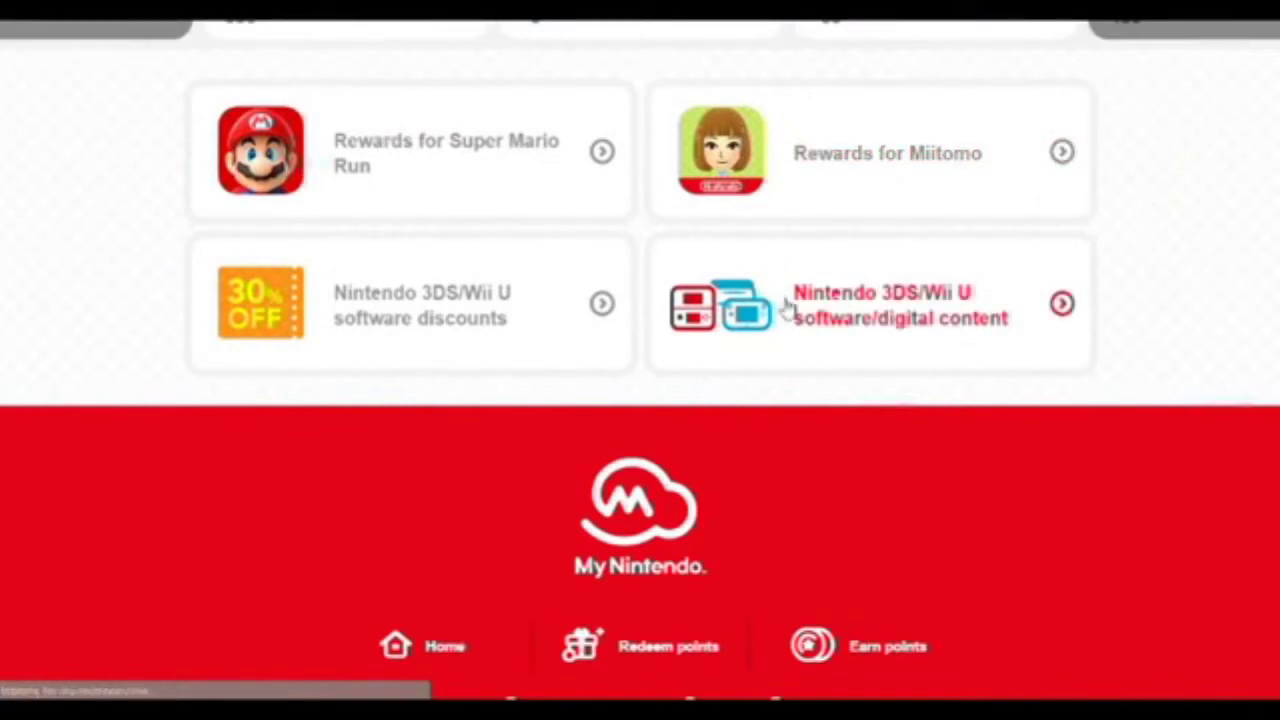
{"action": "left_click", "coordinate": [786, 347]}
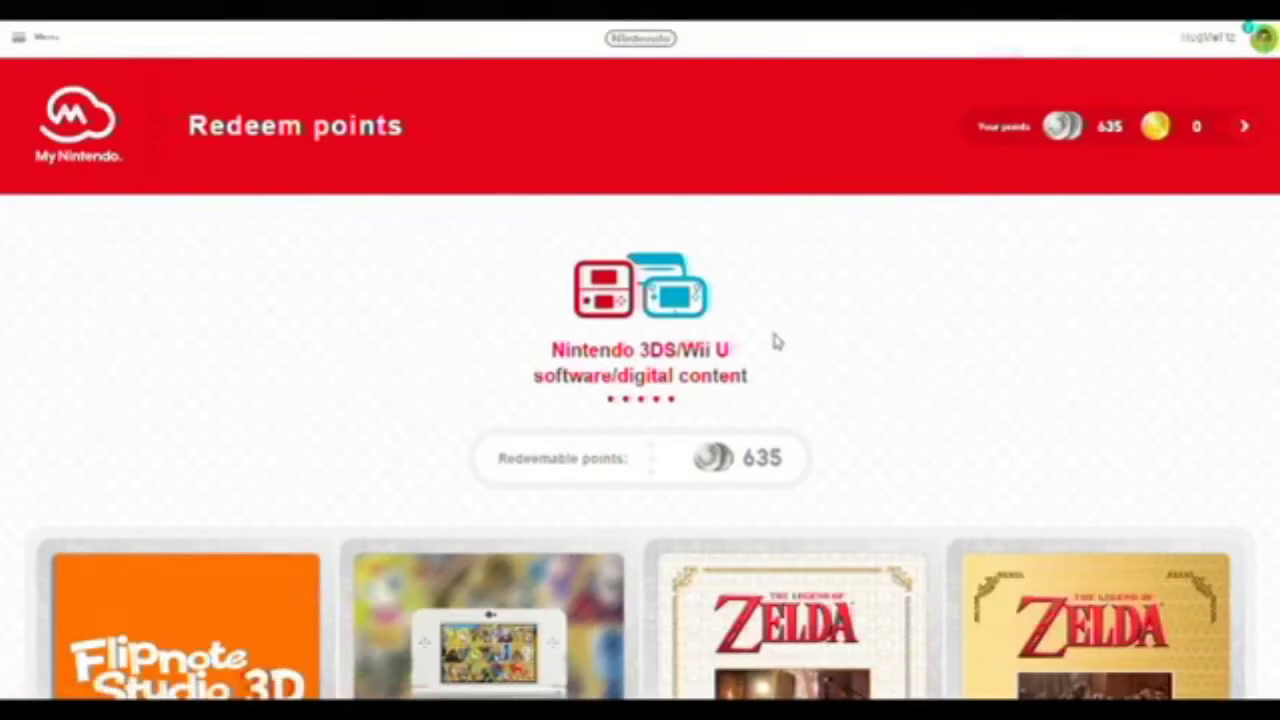
Look over the 3DS/Wii U rewards' point costs and open the Flipnote Studio 3D reward.
{"action": "scroll", "coordinate": [773, 342], "scroll_direction": "down", "scroll_amount": 2}
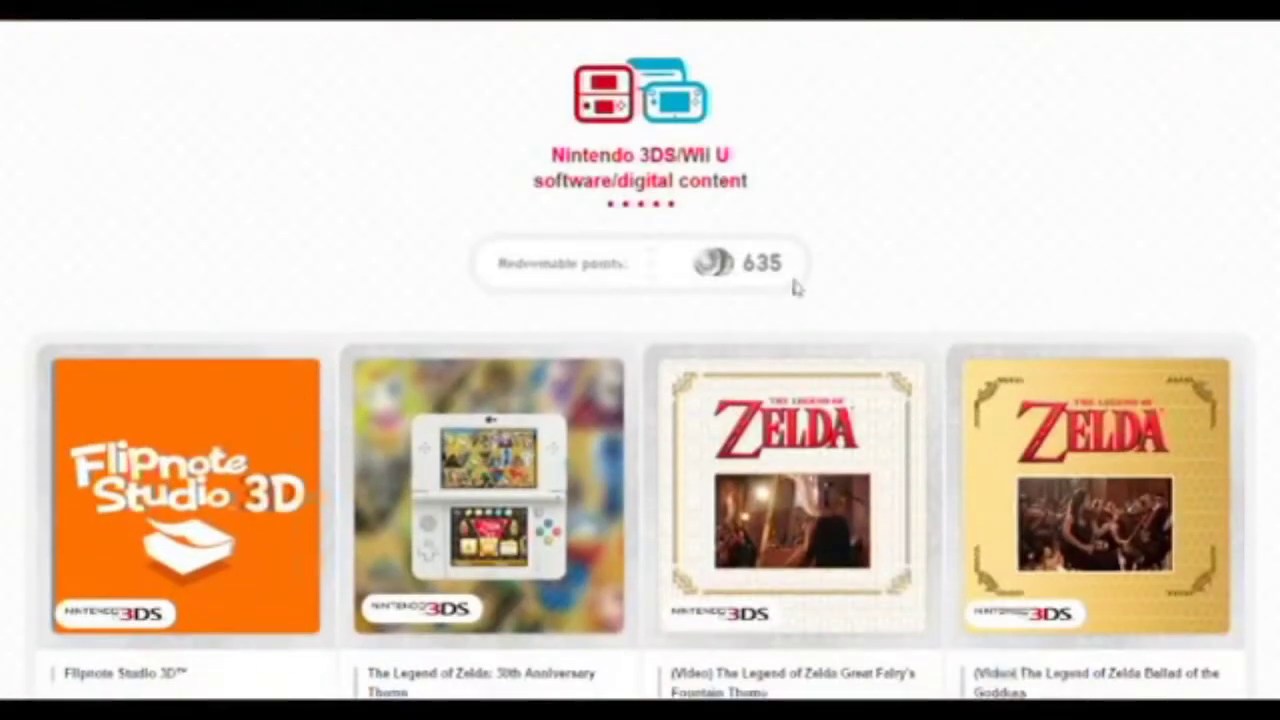
{"action": "scroll", "coordinate": [323, 277], "scroll_direction": "down", "scroll_amount": 2}
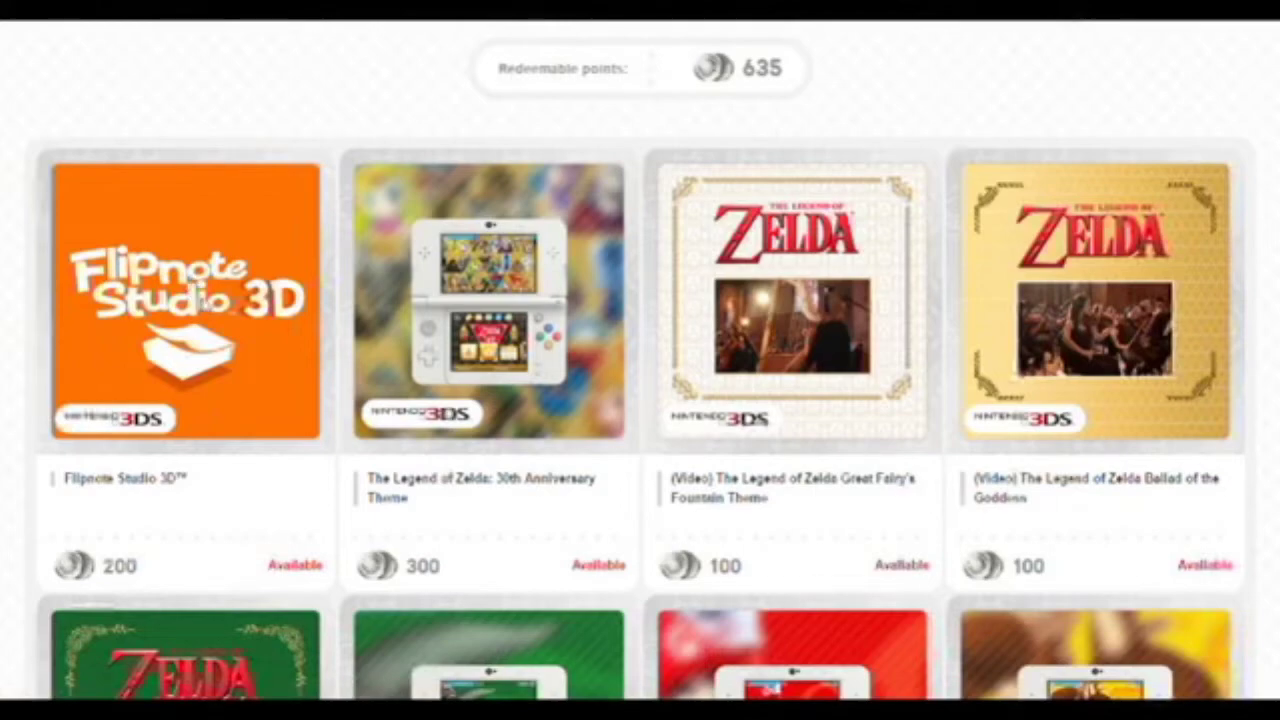
{"action": "left_click", "coordinate": [210, 318]}
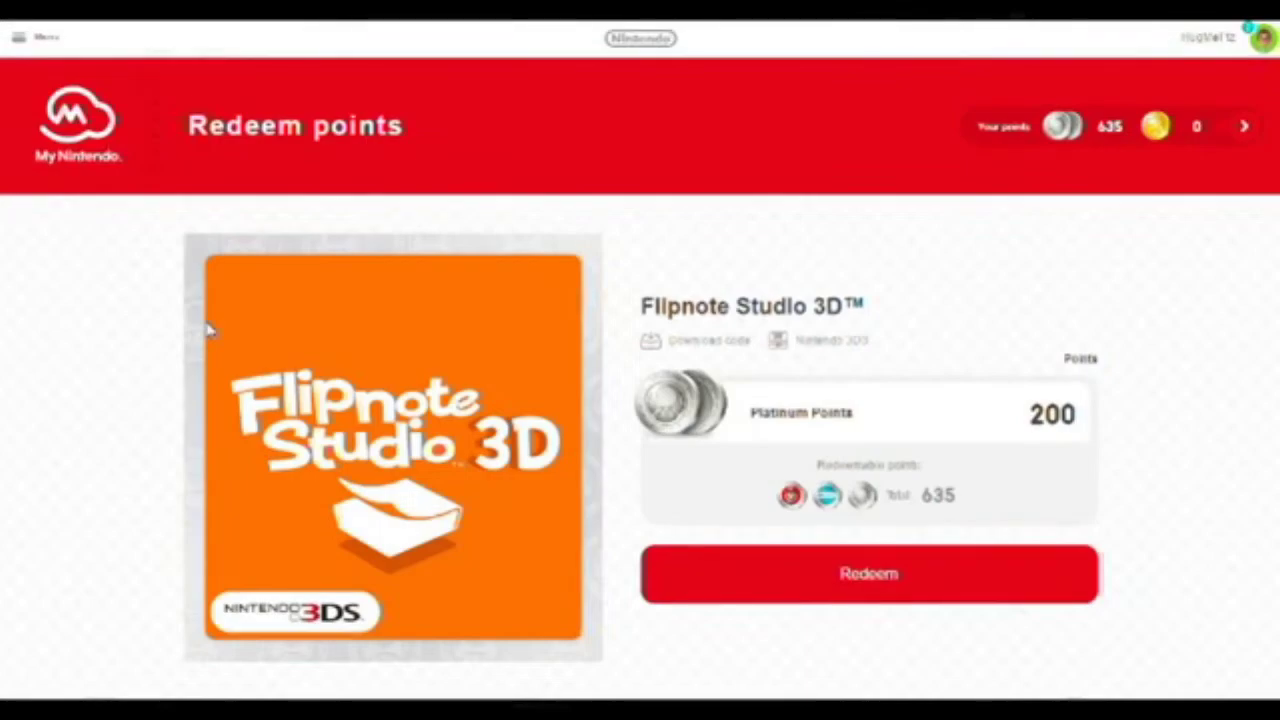
Scroll the Flipnote Studio 3D redeem page down to its Reward info, priced at 200 Platinum Points.
{"action": "scroll", "coordinate": [210, 330], "scroll_direction": "down", "scroll_amount": 1}
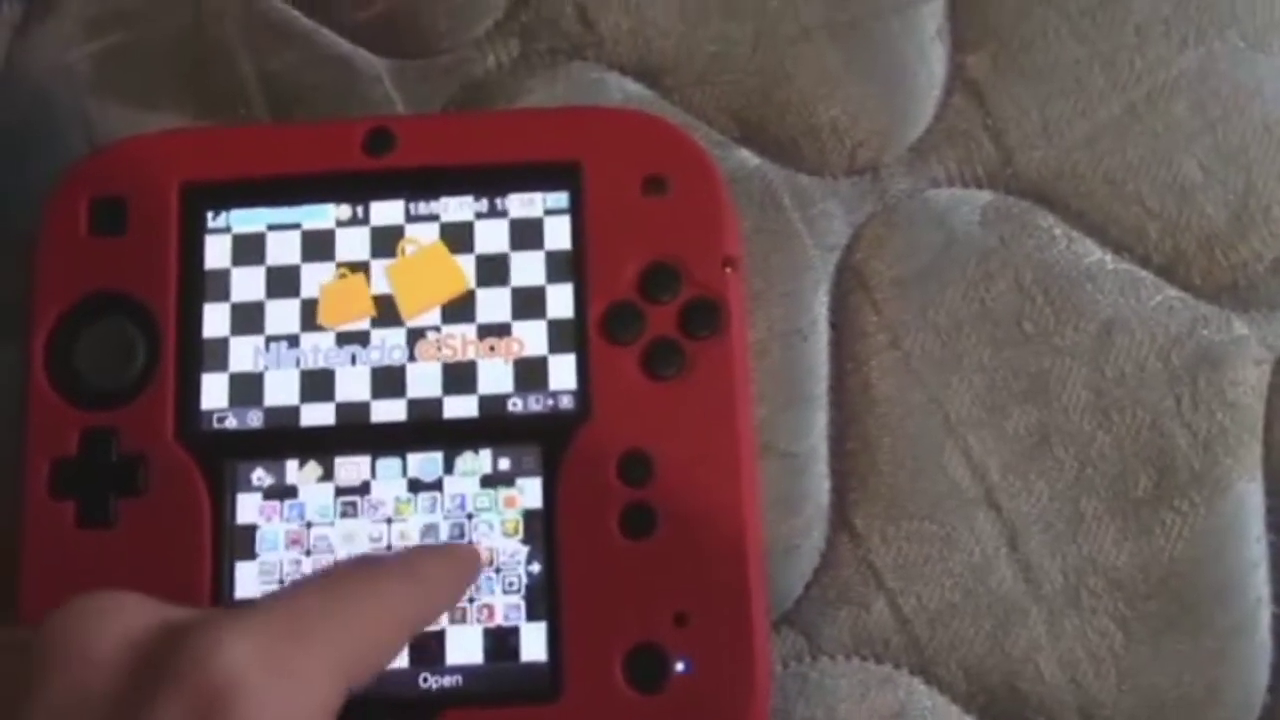
Select Flipnote Studio 3D on the Nintendo 2DS HOME Menu and launch it.
{"action": "left_click", "coordinate": [460, 570]}
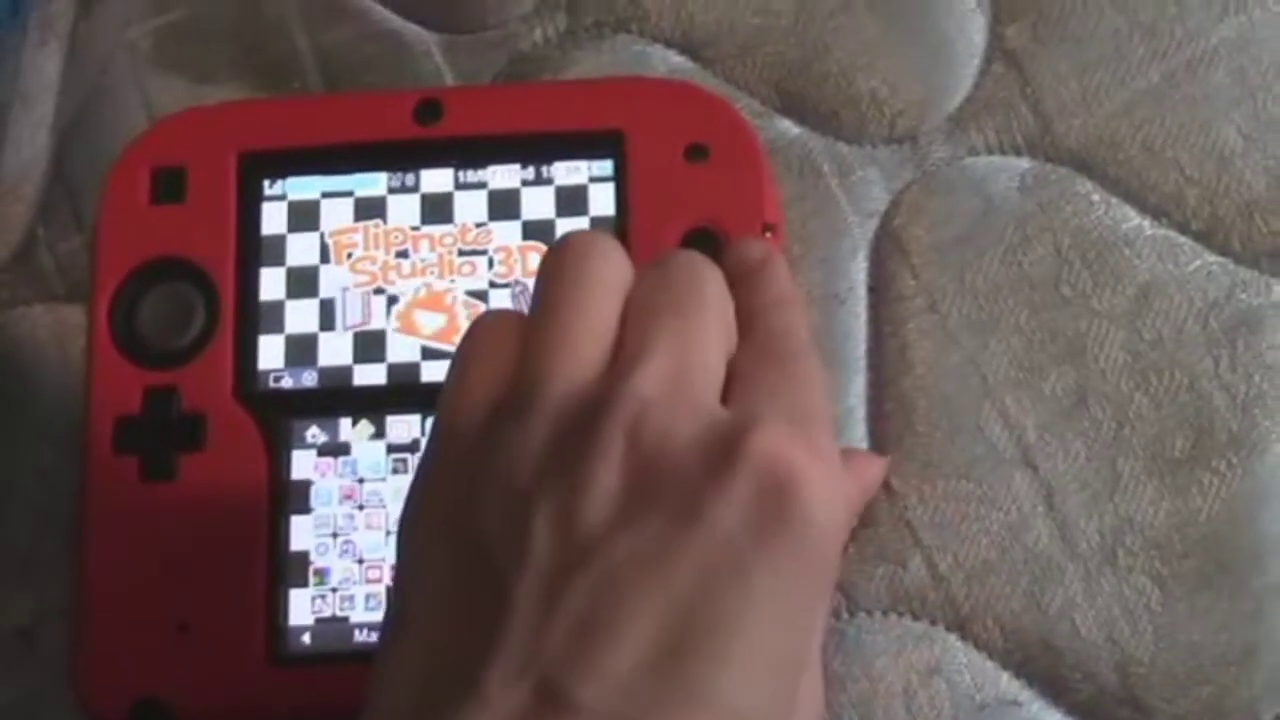
{"action": "left_click", "coordinate": [740, 250]}
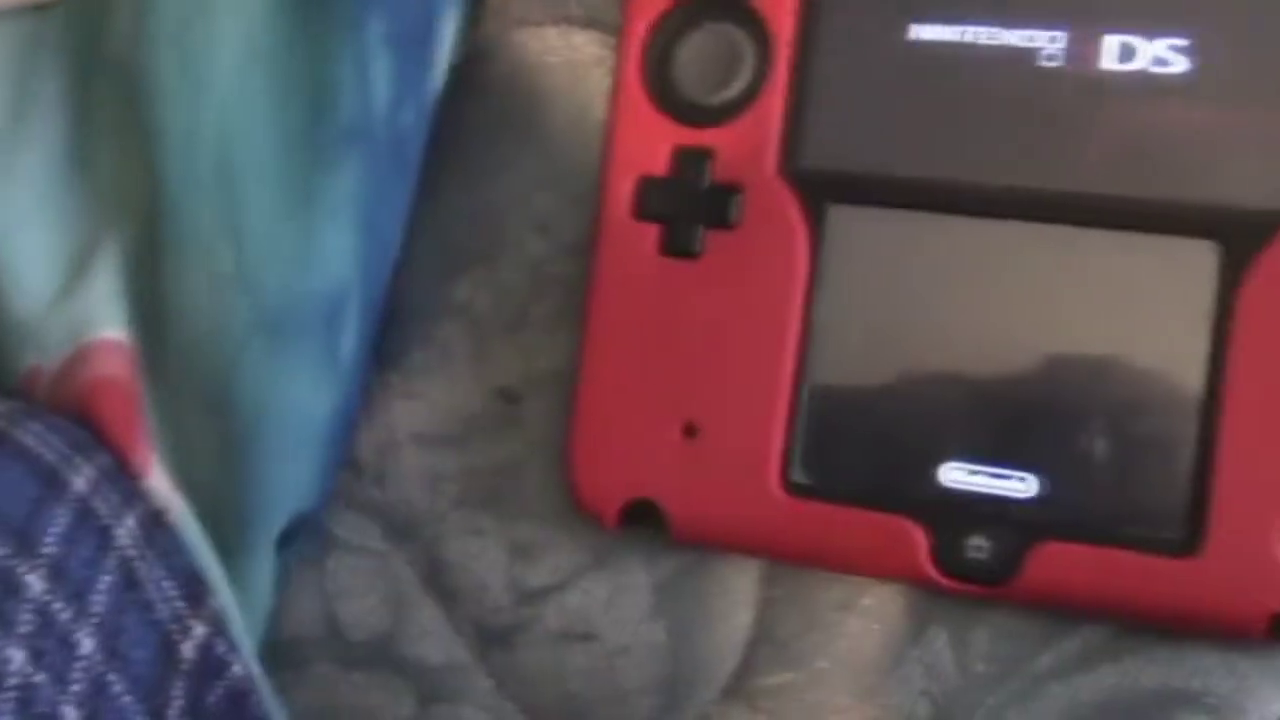